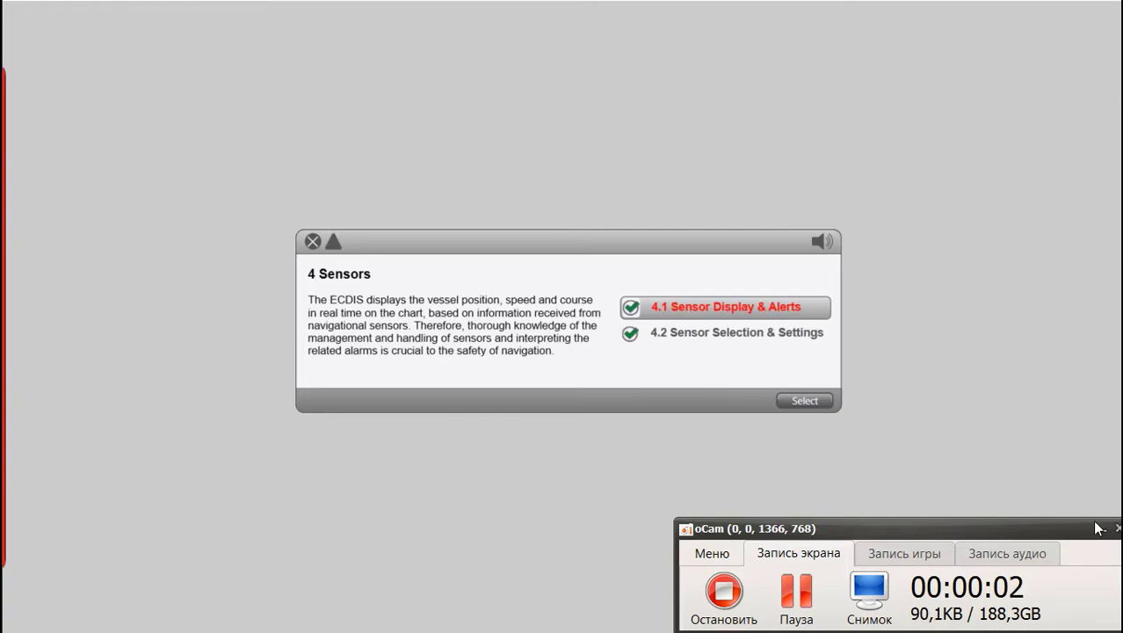
# - Choose unit 4.1 Sensor Display & Alerts and start lesson 4.1.1 Description of Sensor Display
pyautogui.click(1104, 528)
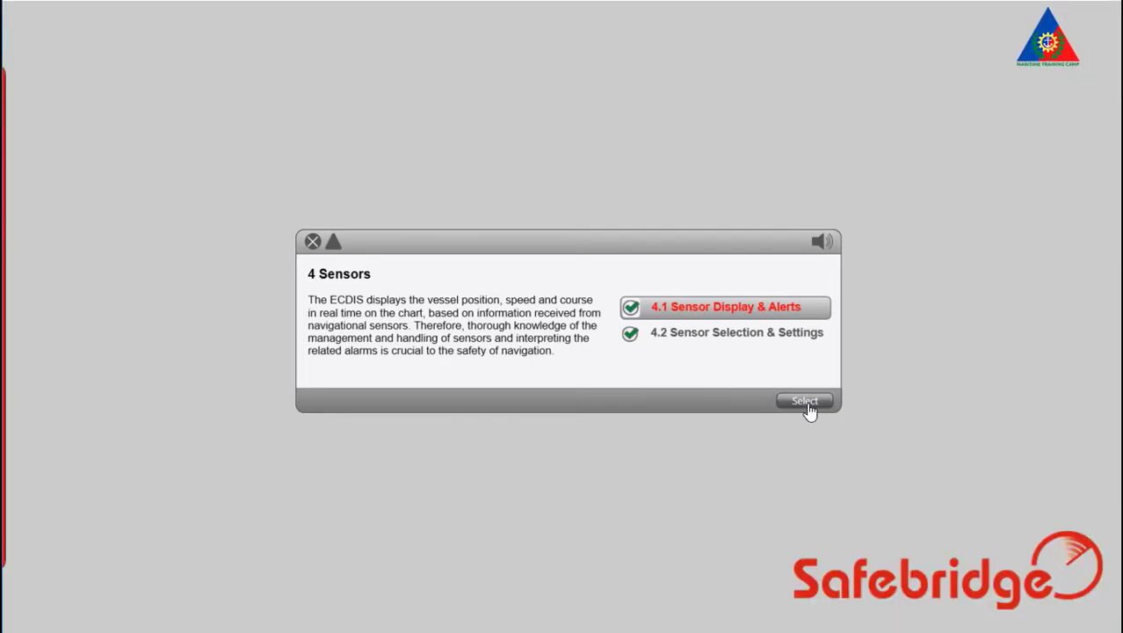
pyautogui.click(807, 410)
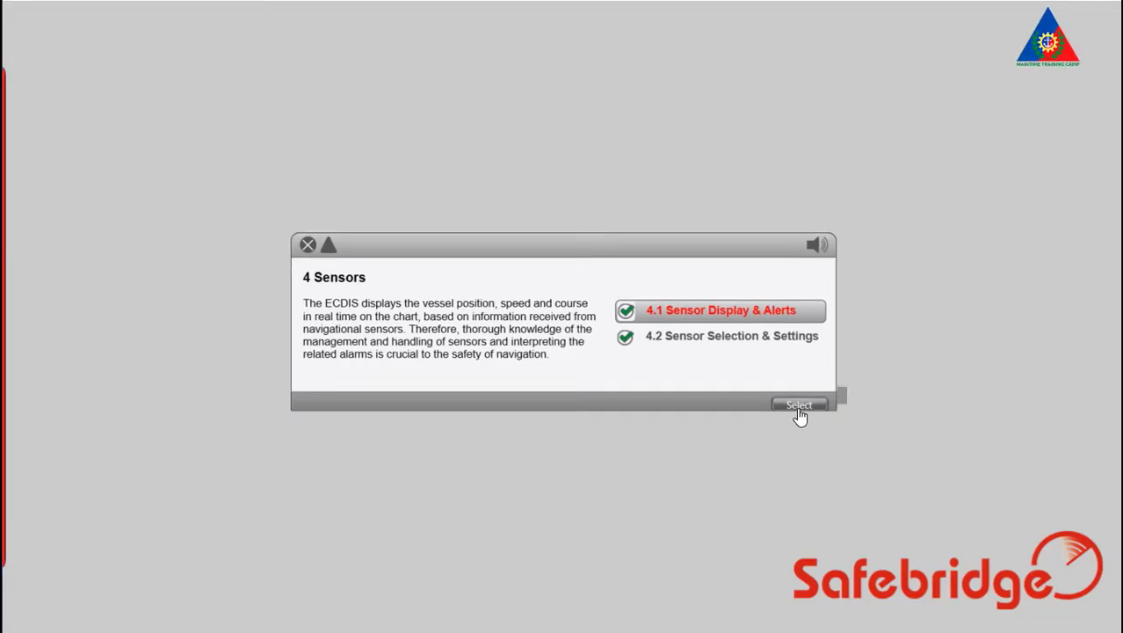
pyautogui.click(807, 402)
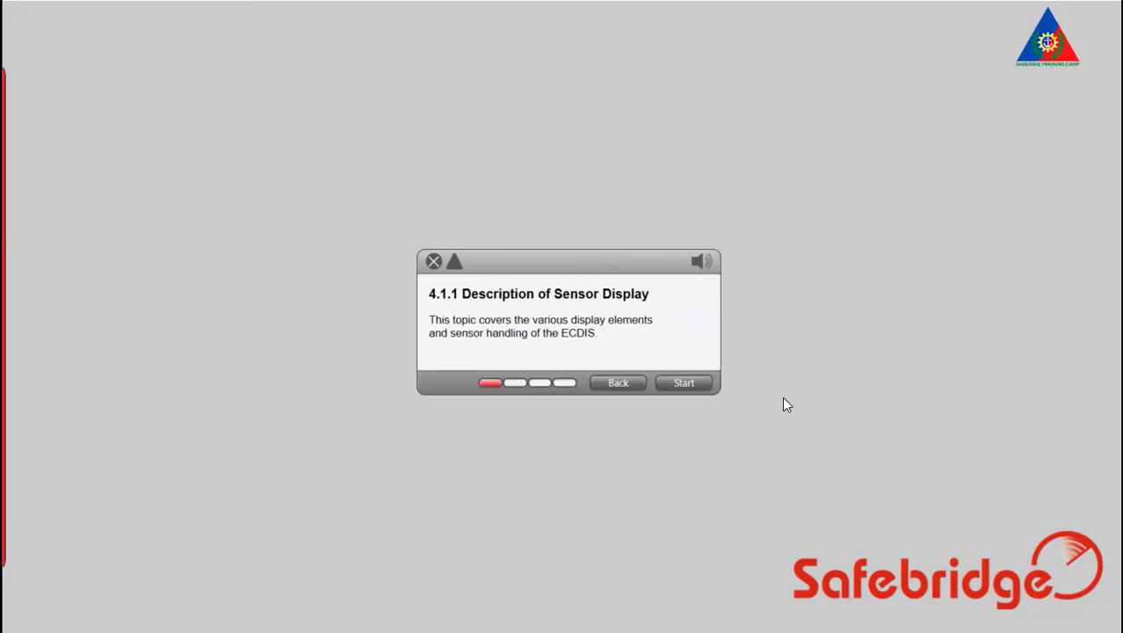
pyautogui.click(684, 384)
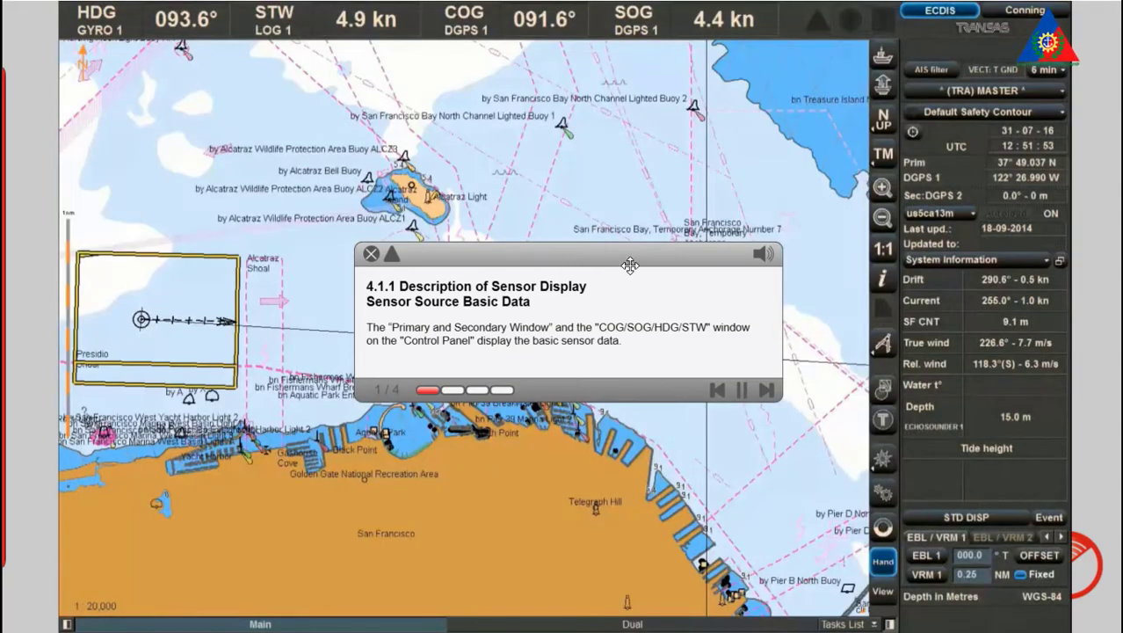
# - Collapse the lesson text and move its panel aside to follow the chart to the Time Zone page
pyautogui.click(393, 259)
pyautogui.moveTo(471, 261); pyautogui.dragTo(906, 626)
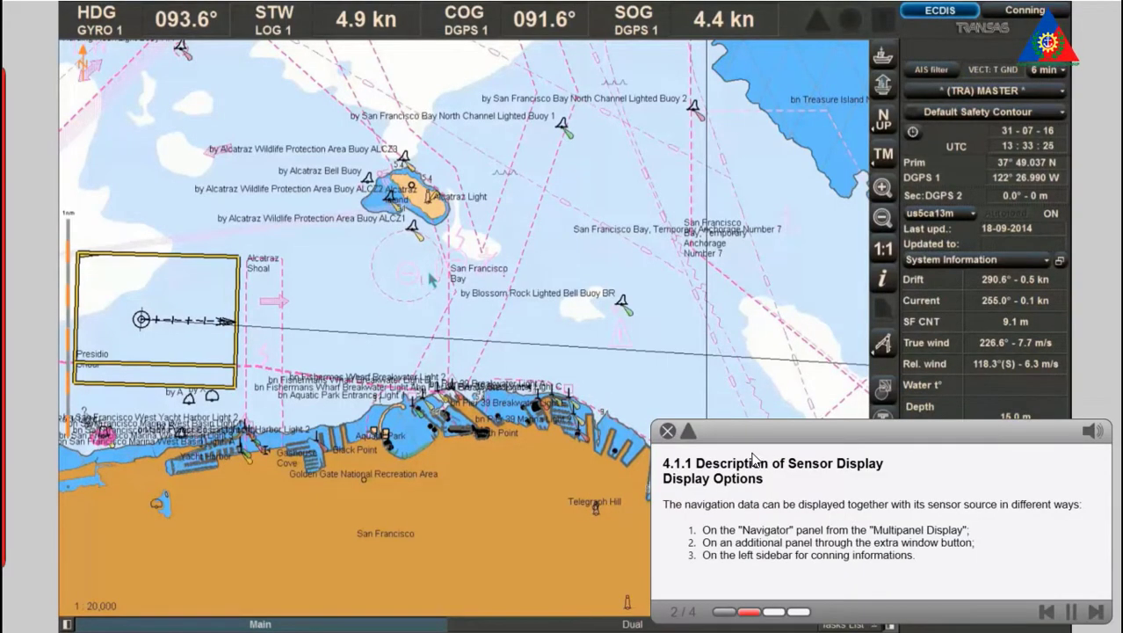
pyautogui.click(690, 431)
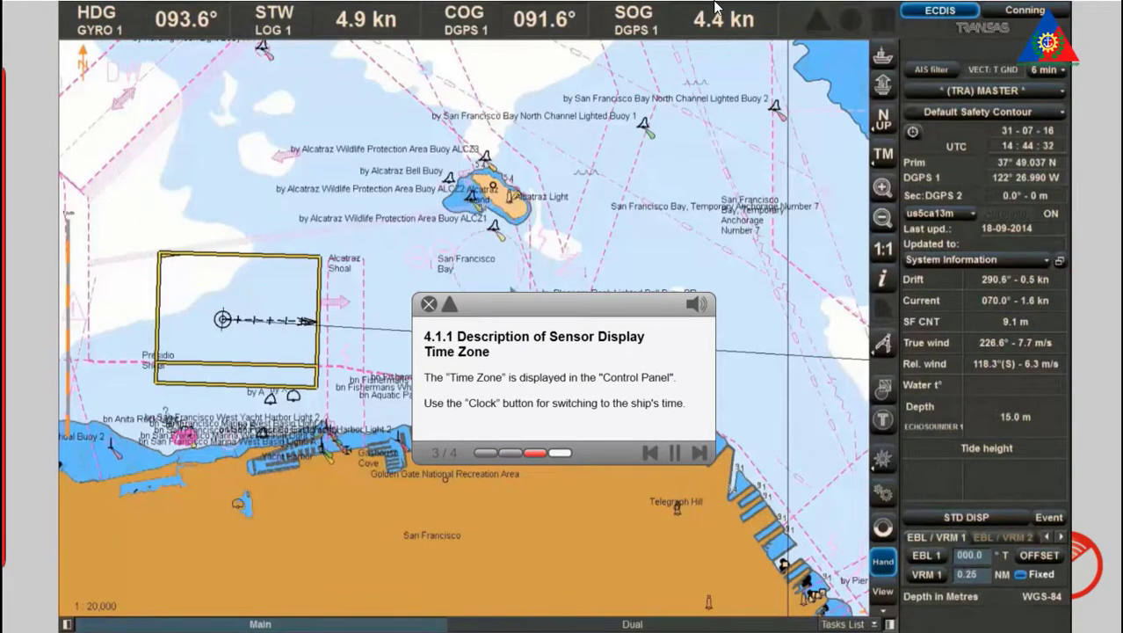
# - Switch the displayed time from UTC to ship's time, then play through the Wind page to the end
pyautogui.click(449, 305)
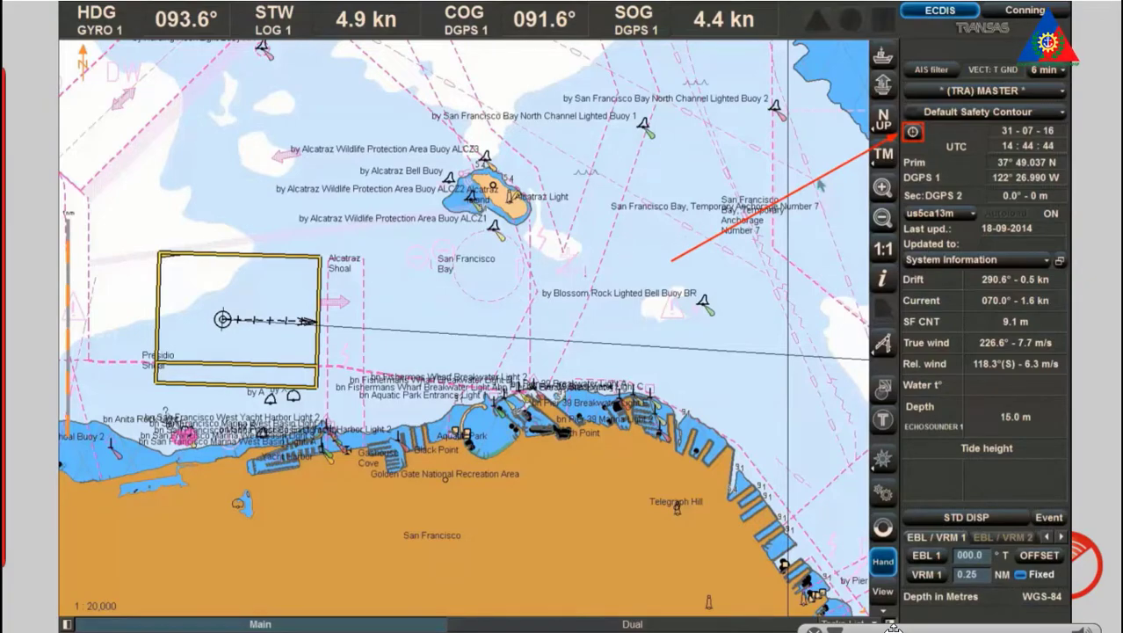
pyautogui.click(913, 133)
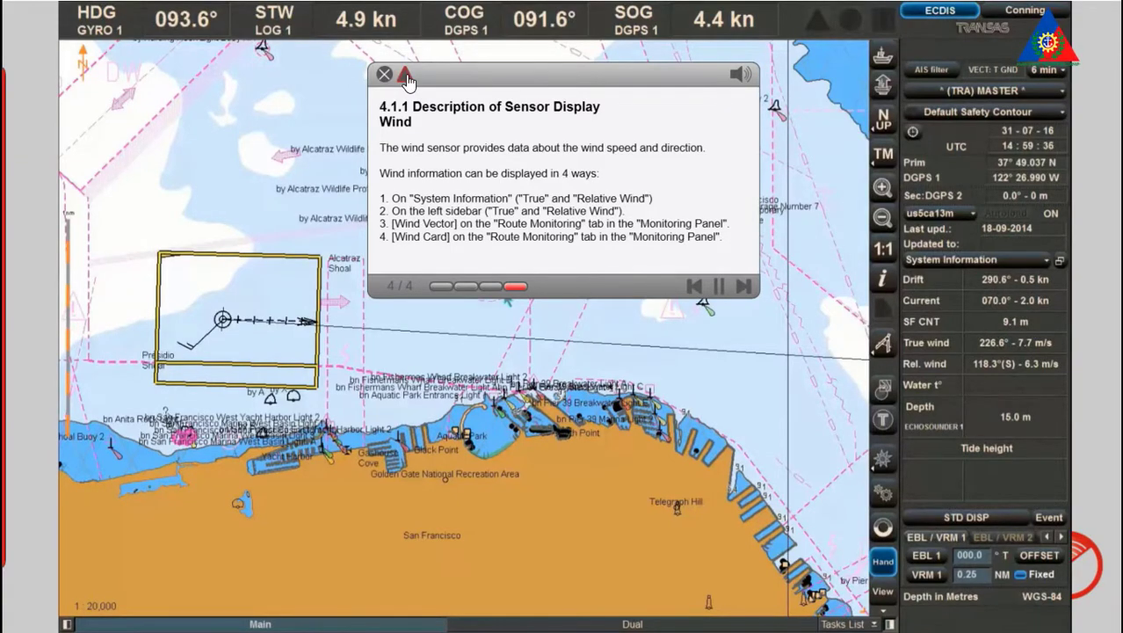
pyautogui.click(405, 76)
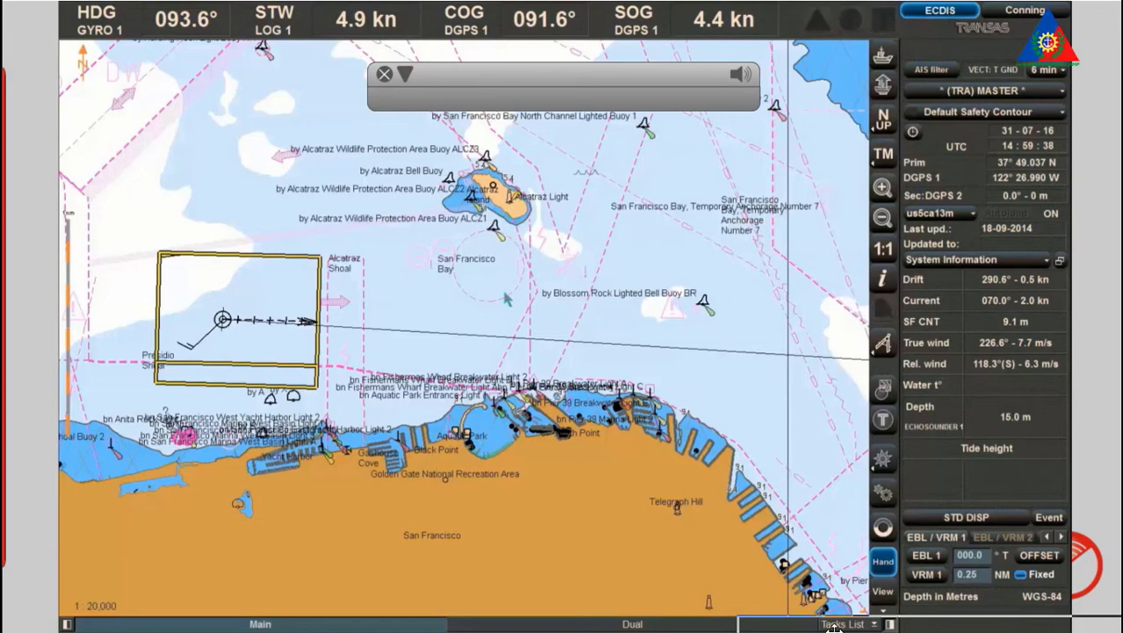
pyautogui.moveTo(832, 626); pyautogui.dragTo(570, 627)
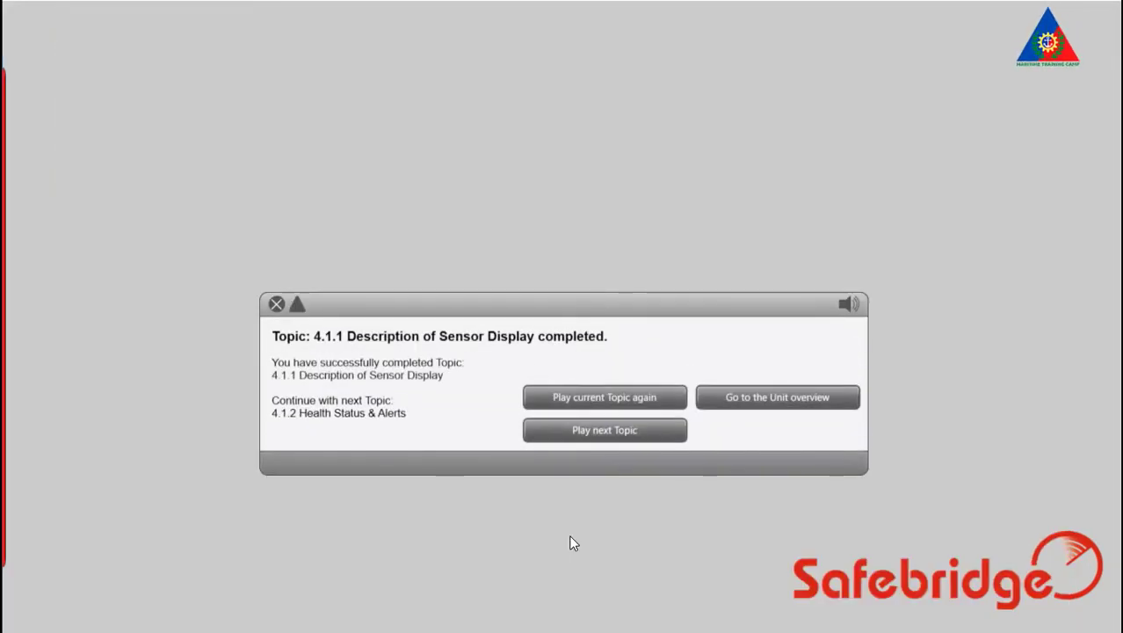
# - Play topic 4.1.2 Health Status & Alerts with its panel collapsed at the chart bottom, through Sensor Alerts
pyautogui.click(604, 429)
pyautogui.click(668, 409)
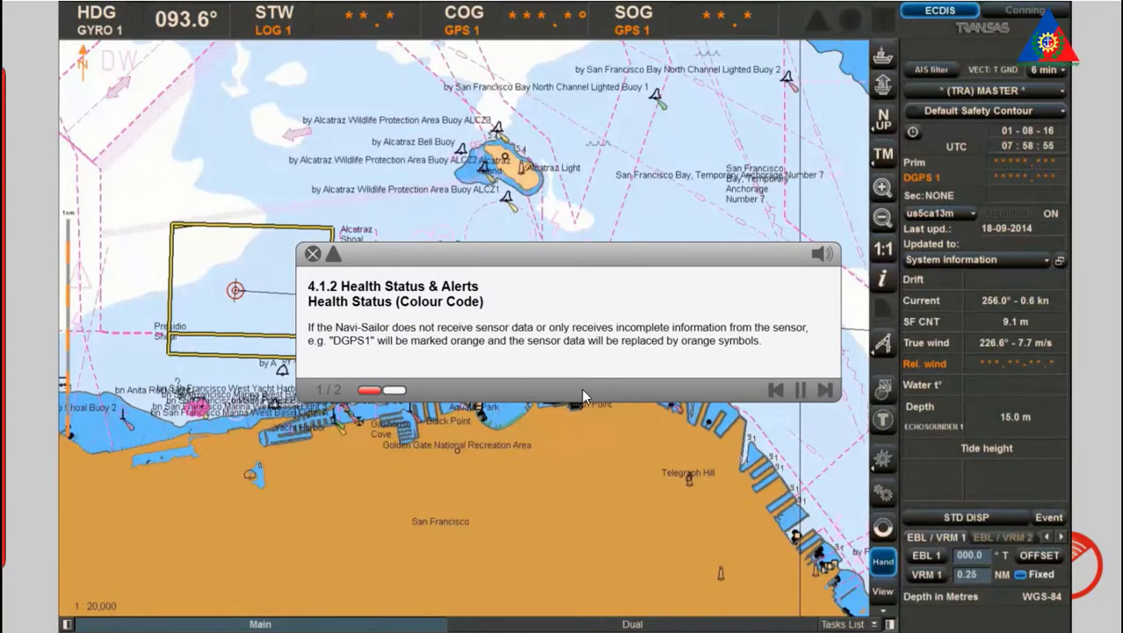
pyautogui.click(336, 261)
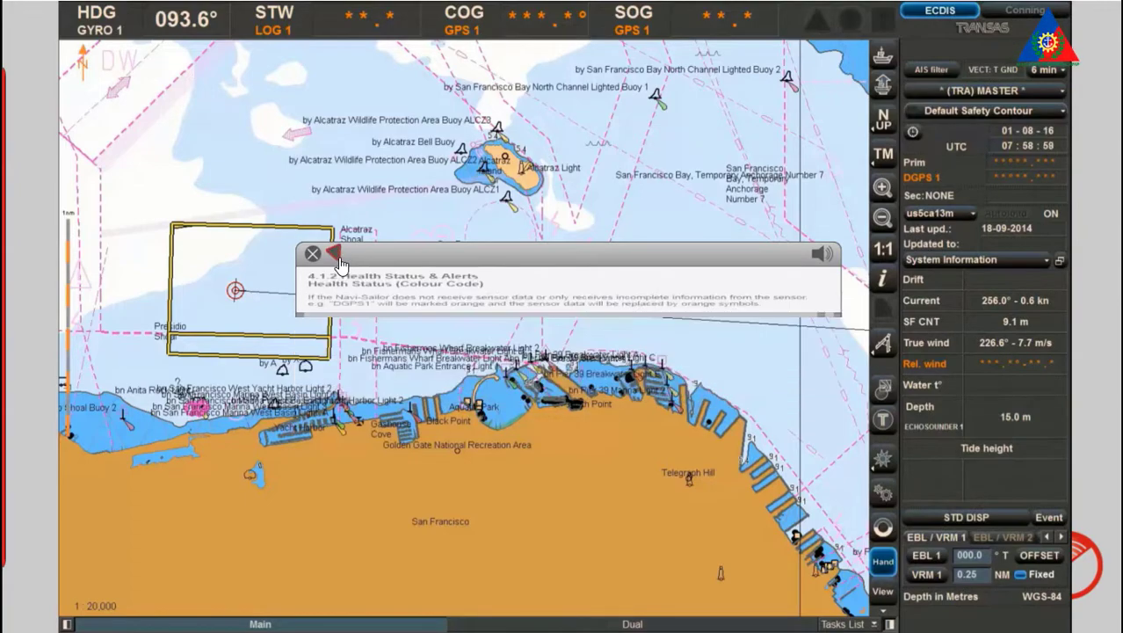
pyautogui.moveTo(353, 544); pyautogui.dragTo(339, 572)
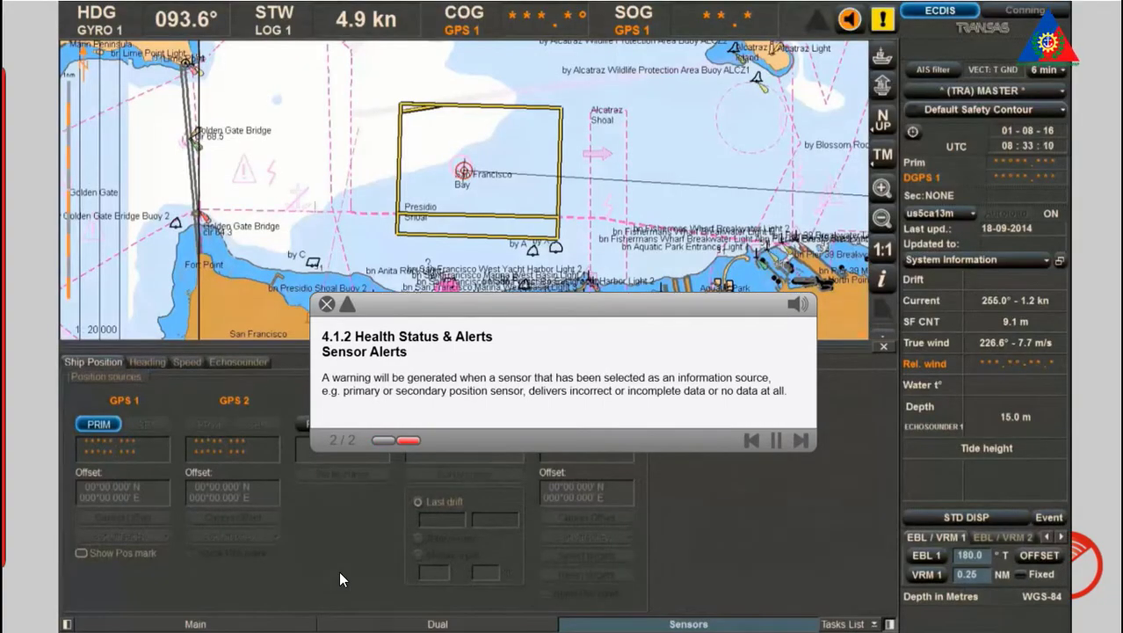
pyautogui.click(348, 304)
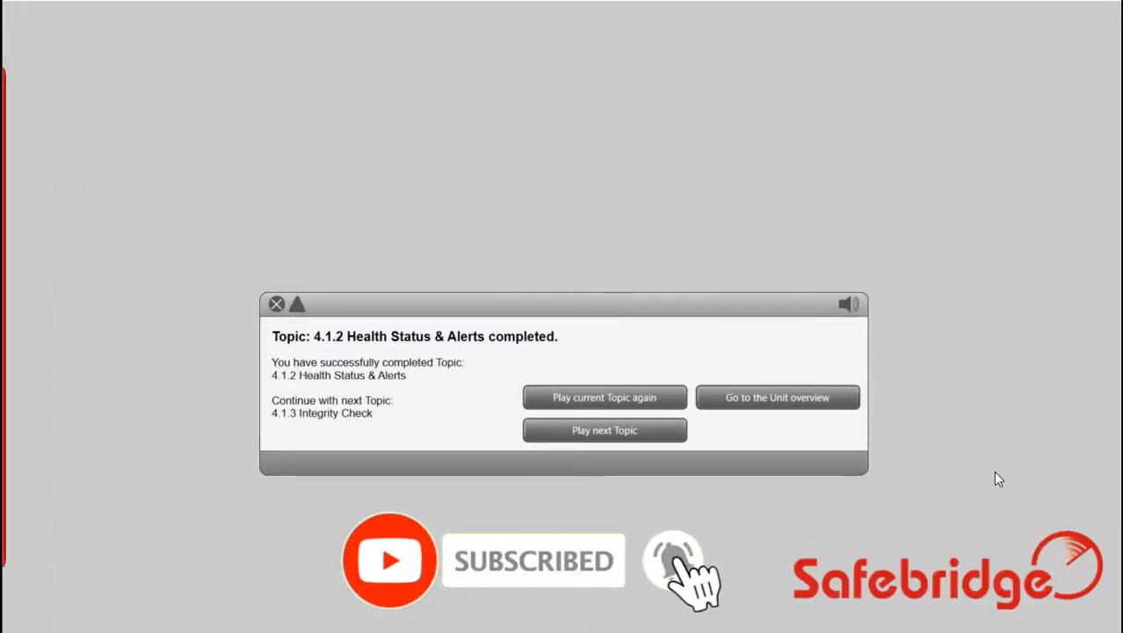
# - Play topic 4.1.3 Integrity Check with its panel collapsed to the lower right until it finishes
pyautogui.click(626, 429)
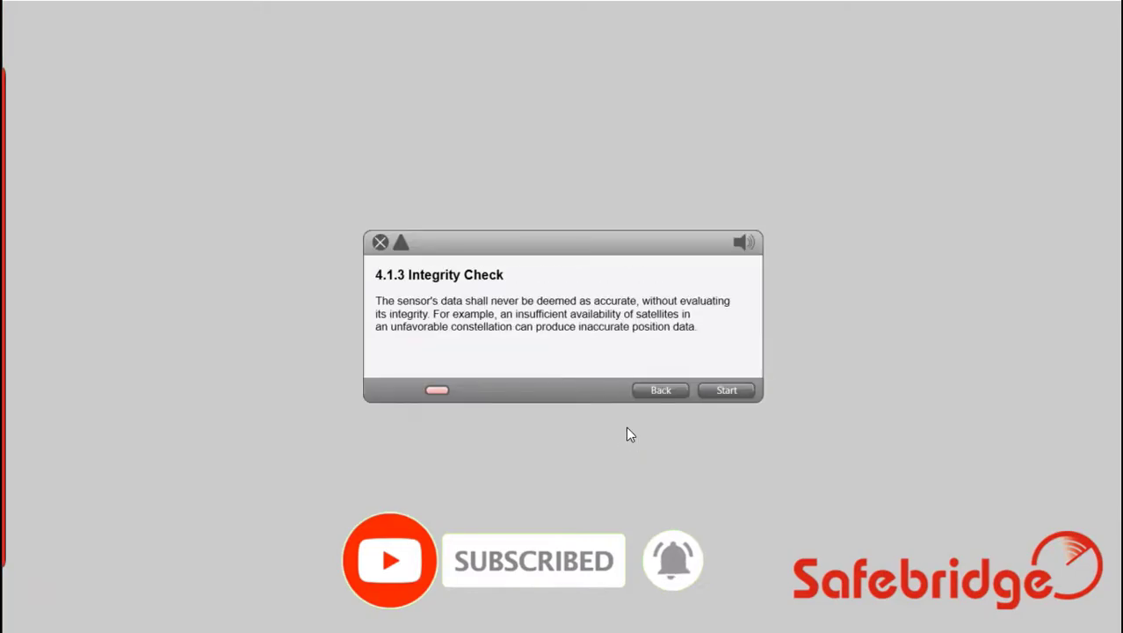
pyautogui.click(710, 392)
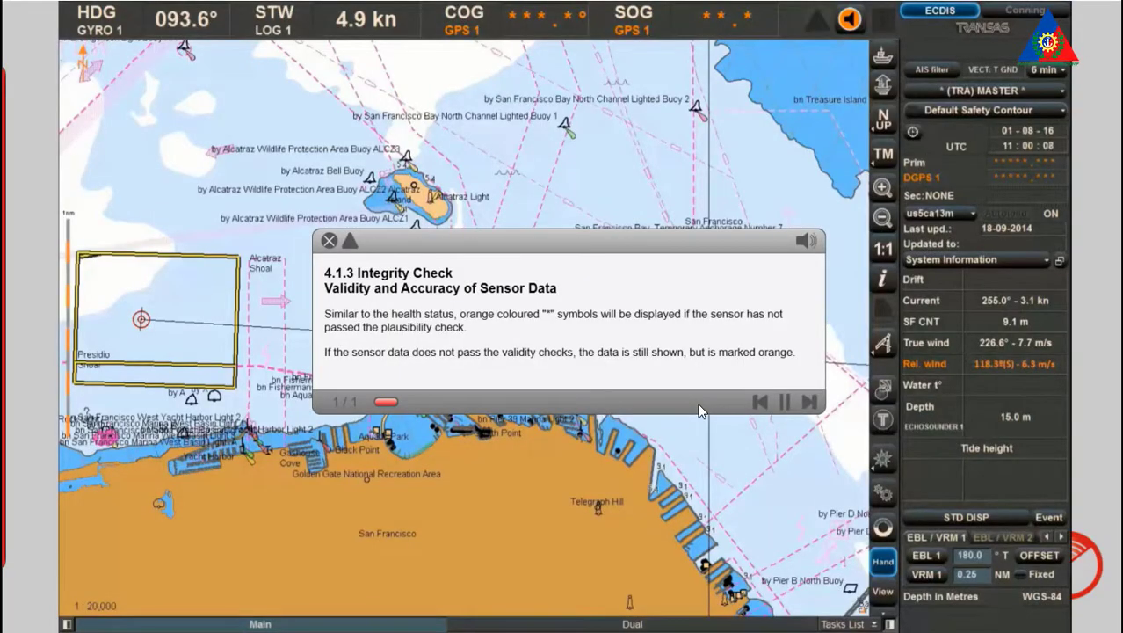
pyautogui.click(350, 242)
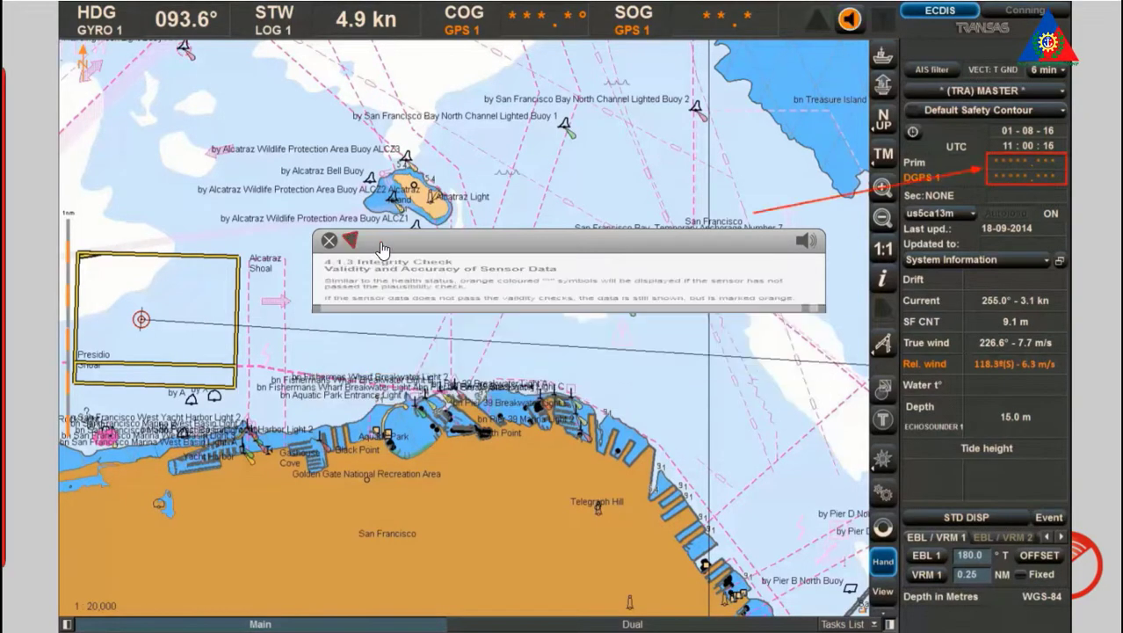
pyautogui.moveTo(978, 466); pyautogui.dragTo(978, 466)
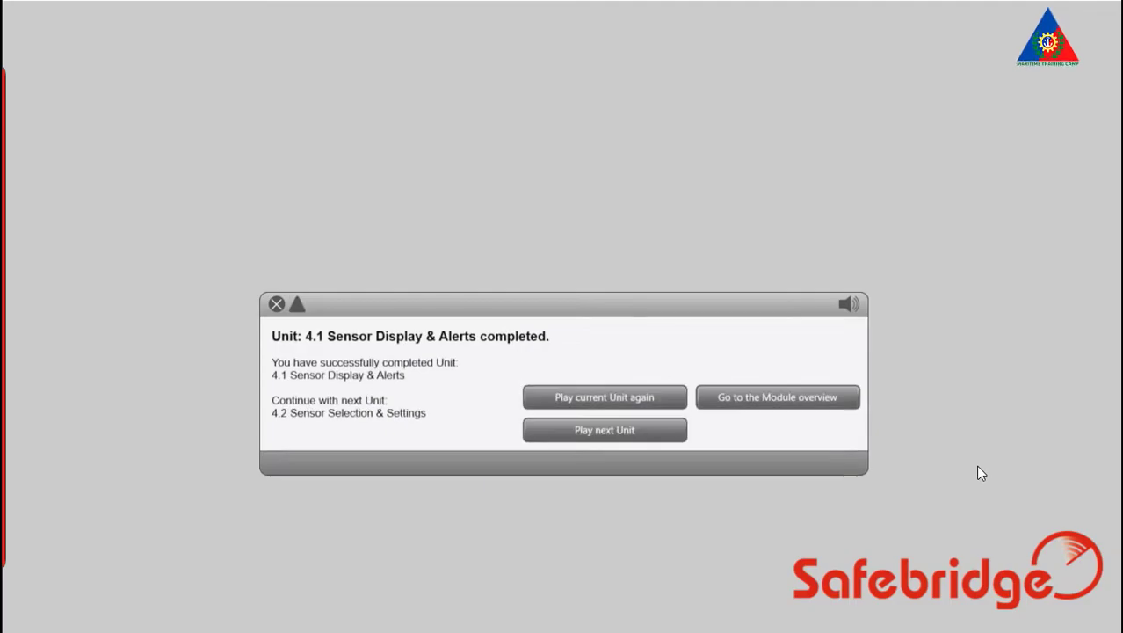
# - Move on to unit 4.2 and start lesson 4.2.1 Hierarchy/Fall-back Chain with its panel tucked at the bottom
pyautogui.click(565, 435)
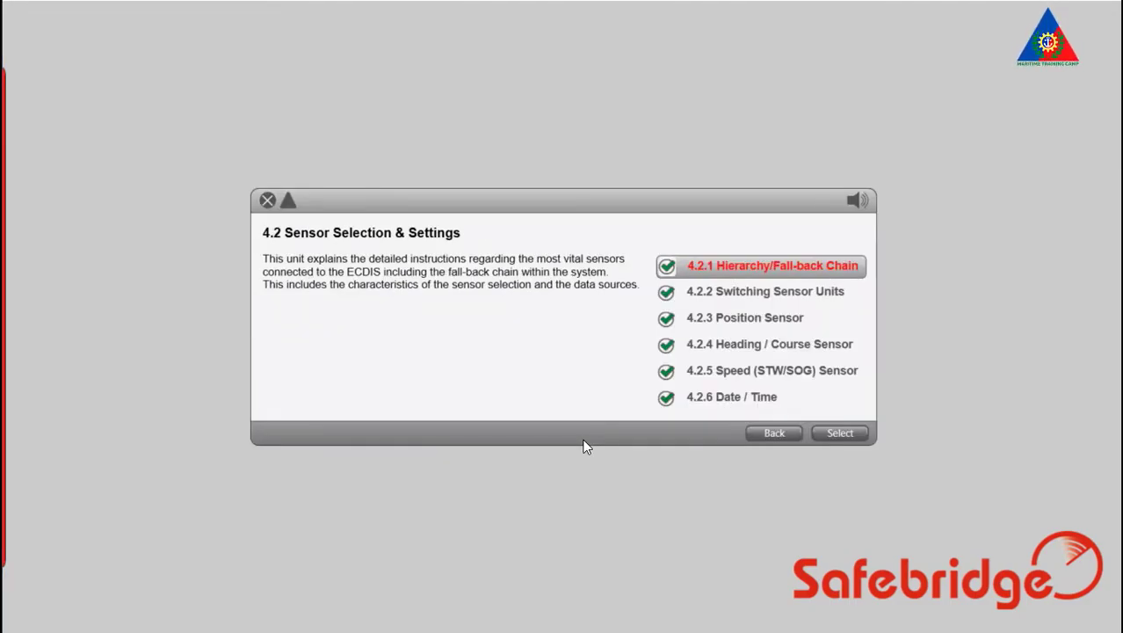
pyautogui.click(830, 434)
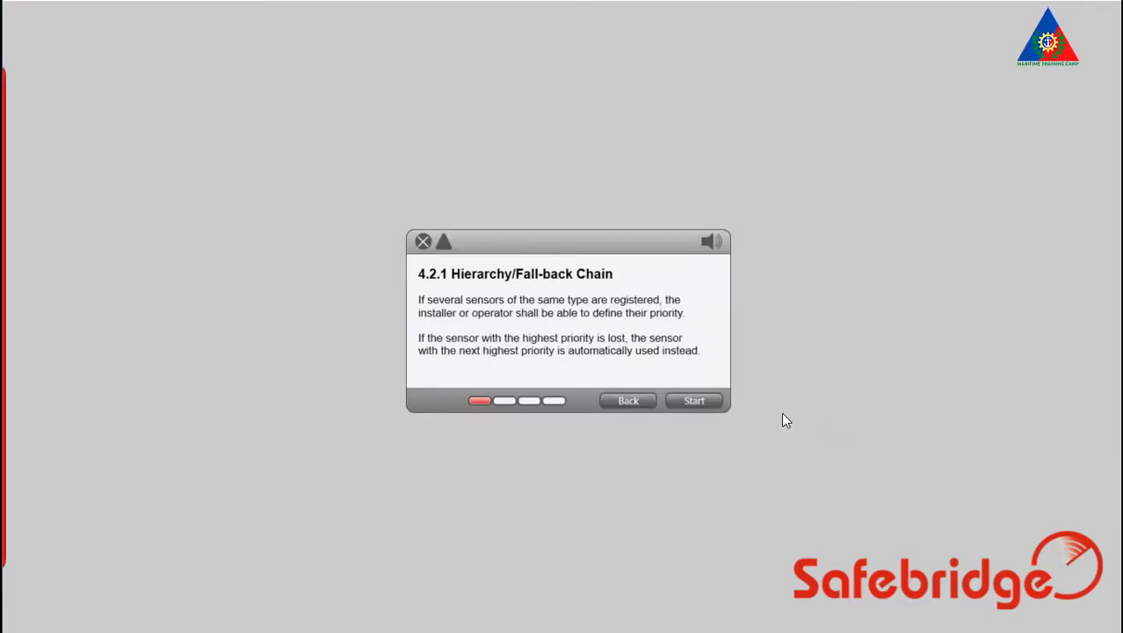
pyautogui.click(694, 403)
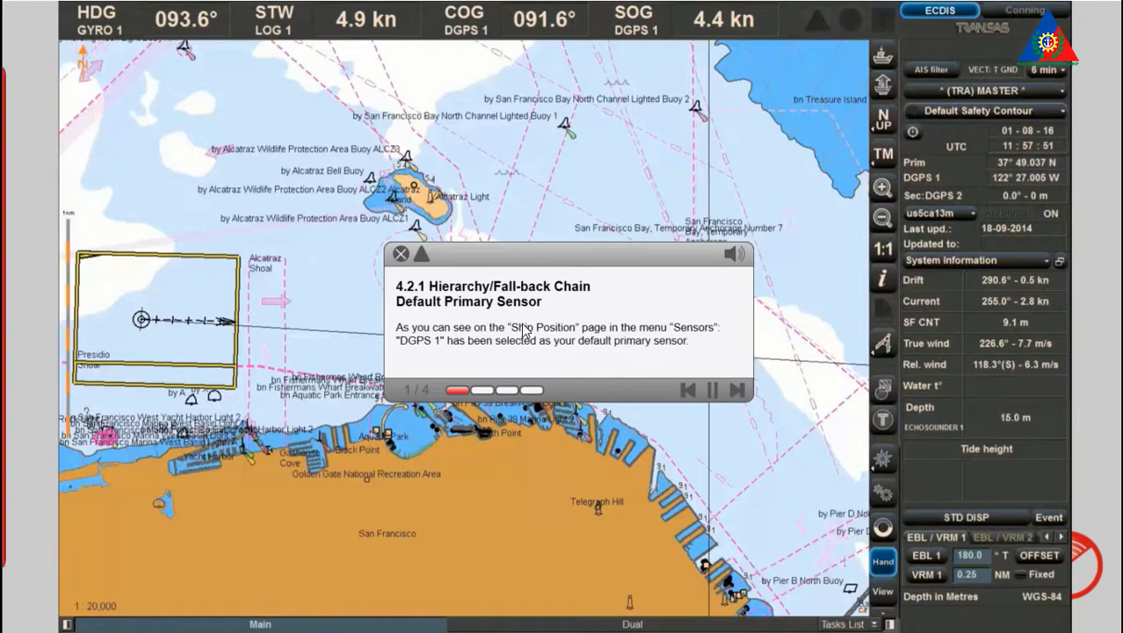
pyautogui.click(422, 255)
pyautogui.moveTo(479, 250); pyautogui.dragTo(449, 567)
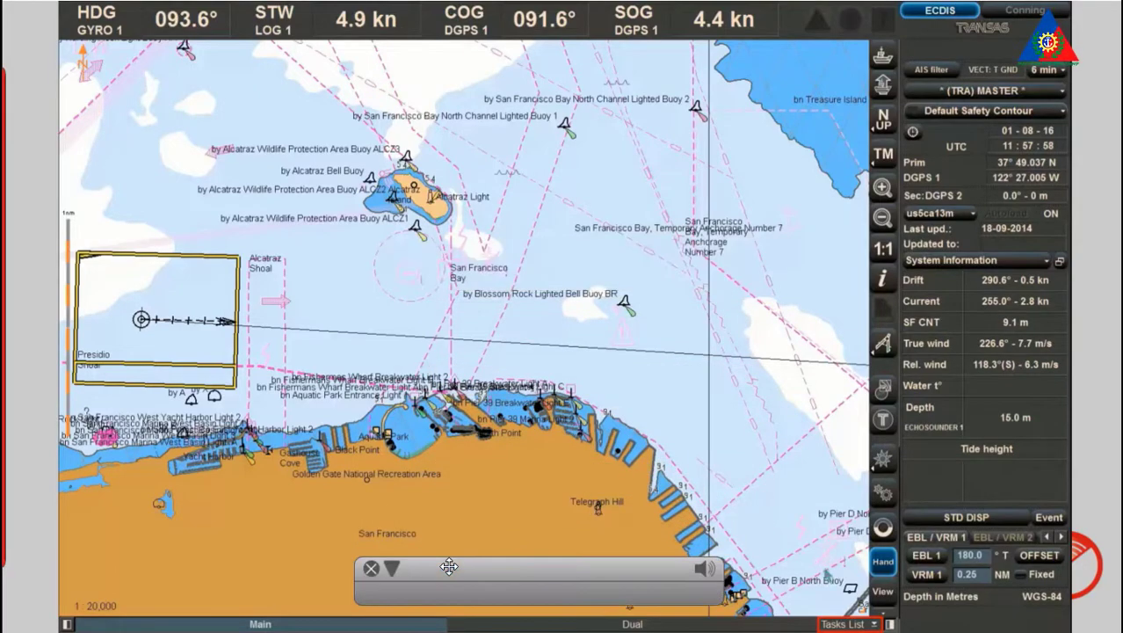
pyautogui.click(871, 622)
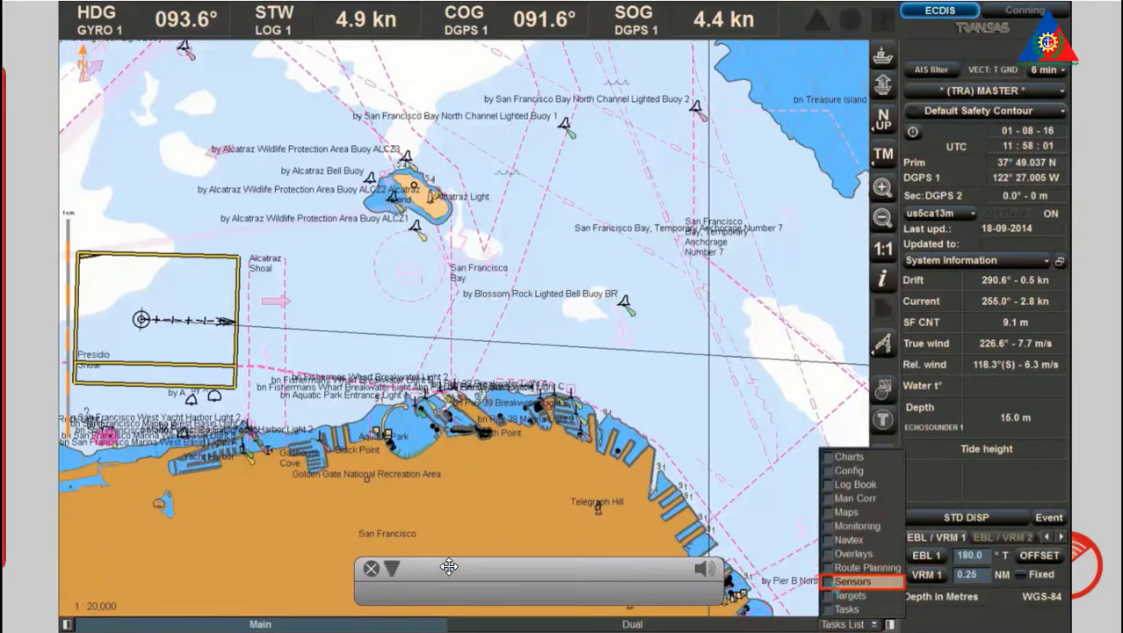
# - Show the Sensors position-sources page and set DGPS 2 as the SEC position source
pyautogui.click(852, 581)
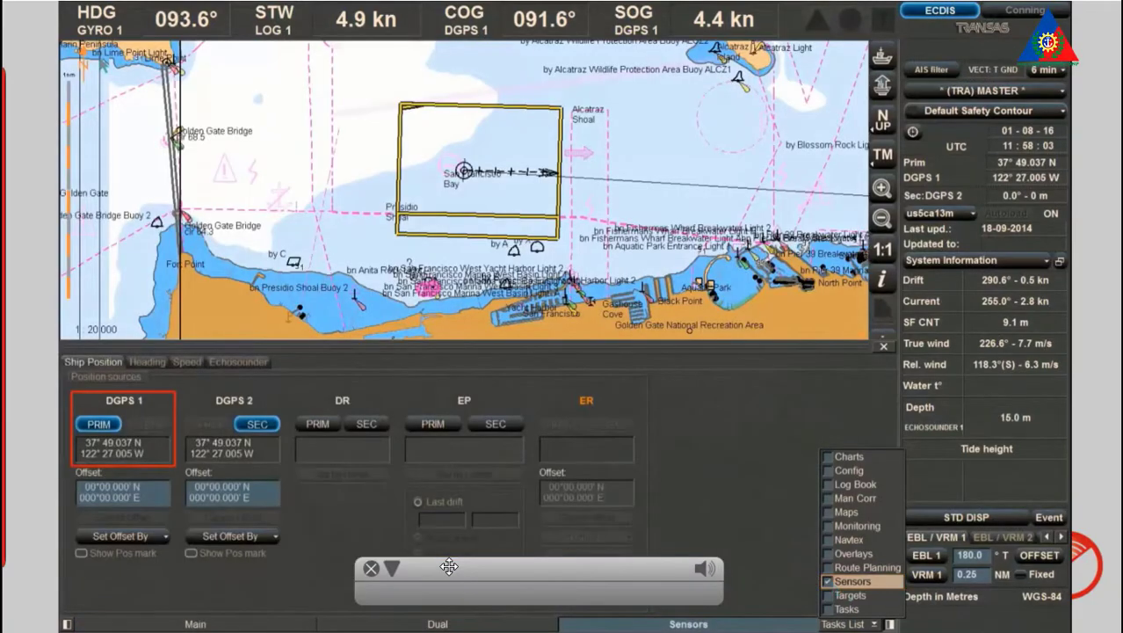
pyautogui.moveTo(449, 567); pyautogui.dragTo(1028, 470)
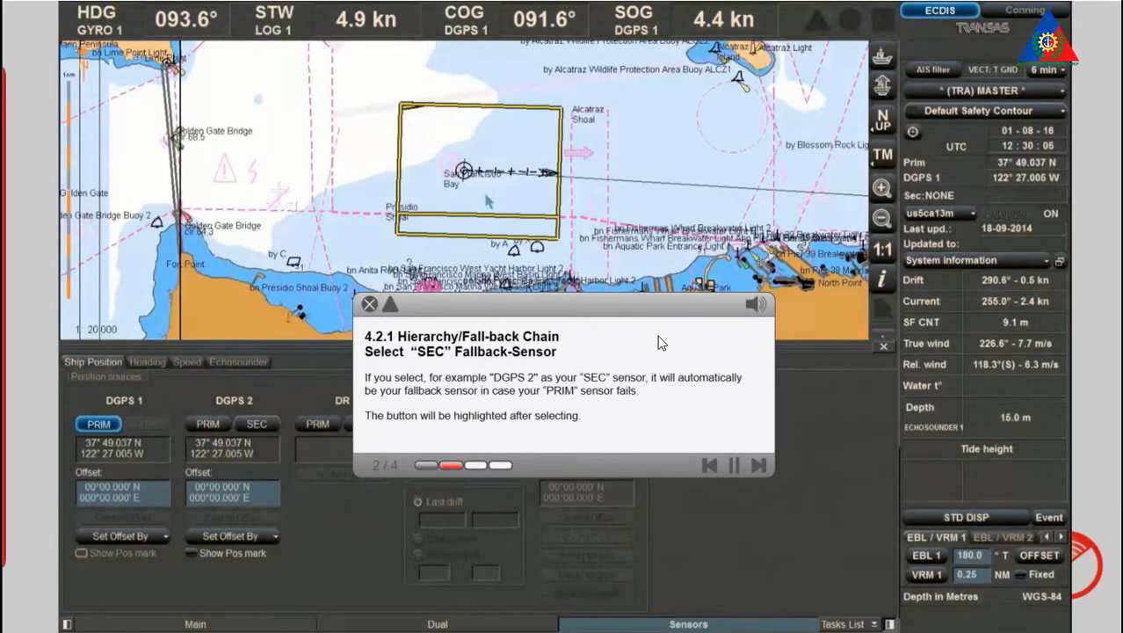
pyautogui.click(390, 306)
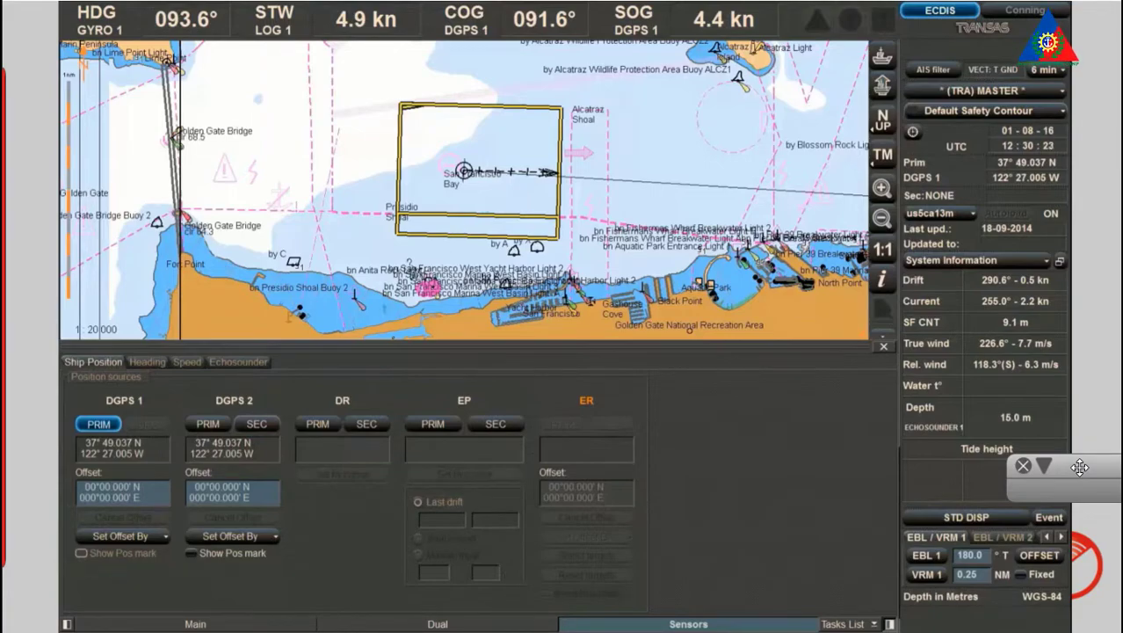
pyautogui.click(256, 424)
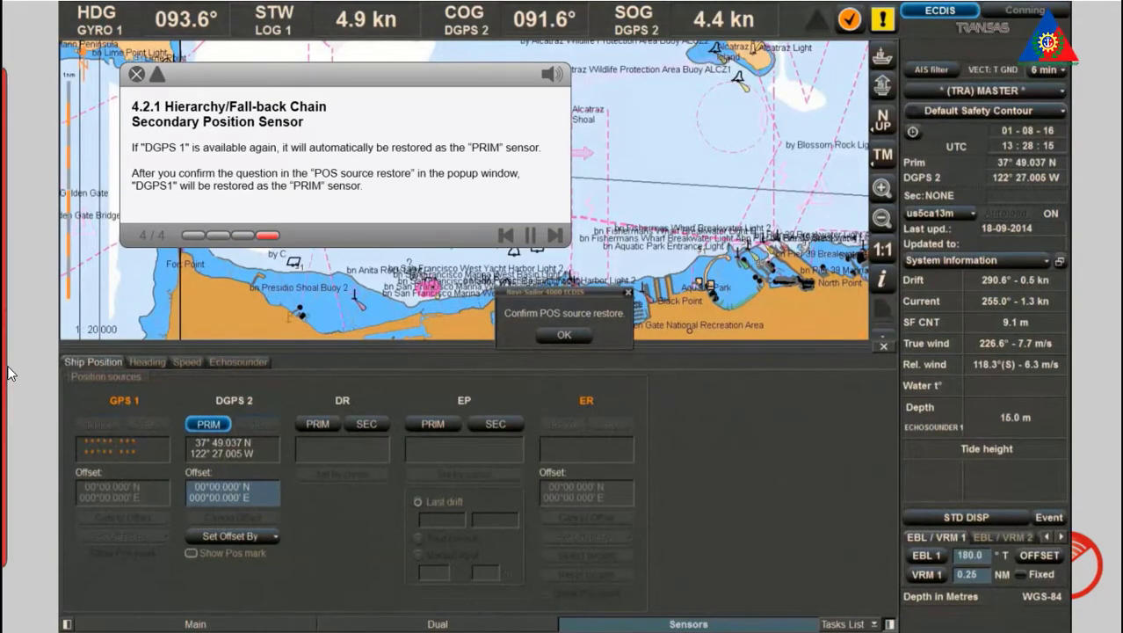
# - Watch GPS 1 fail and DGPS 2 take over as PRIM, then collapse the lesson message
pyautogui.click(158, 76)
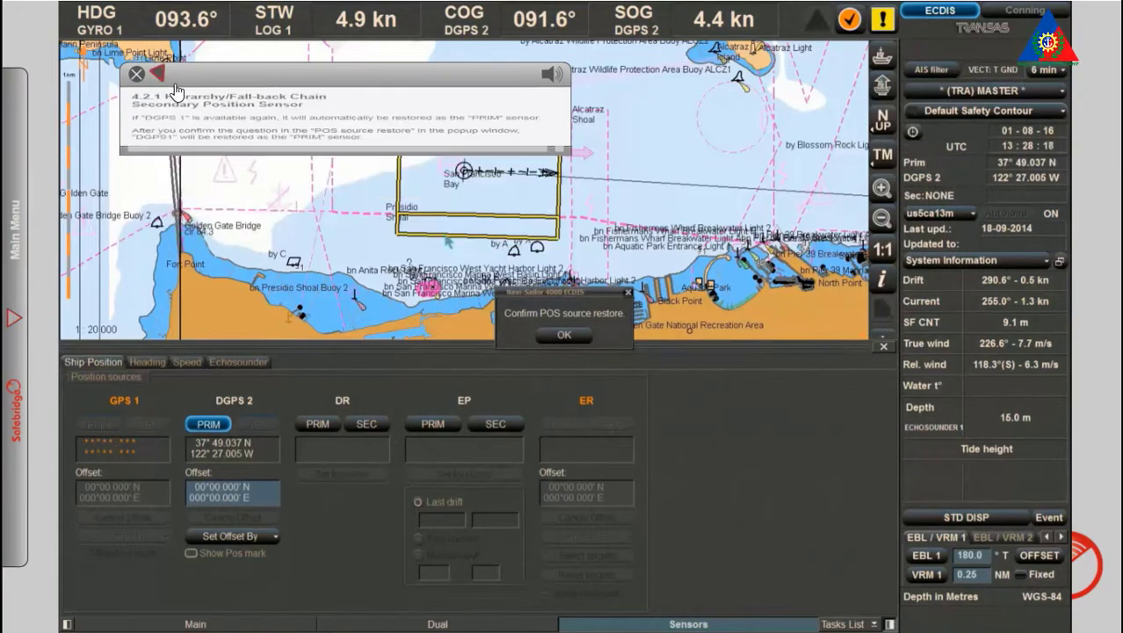
# - Accept the Confirm POS source restore prompt so DGPS 1 returns as position source
pyautogui.moveTo(174, 81); pyautogui.dragTo(1085, 463)
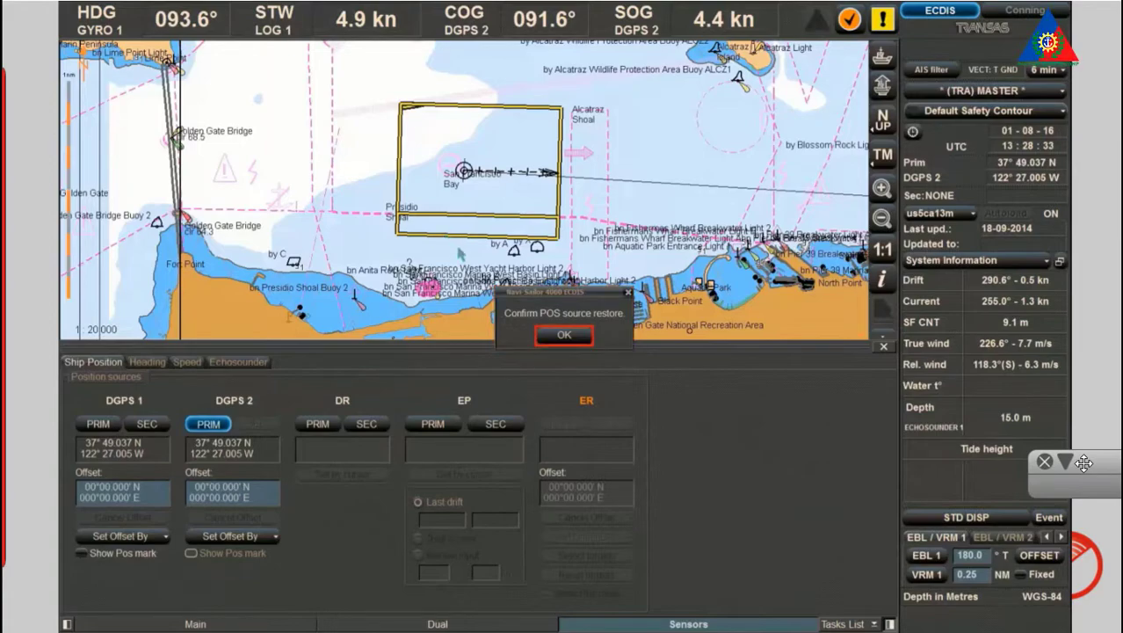
pyautogui.click(563, 336)
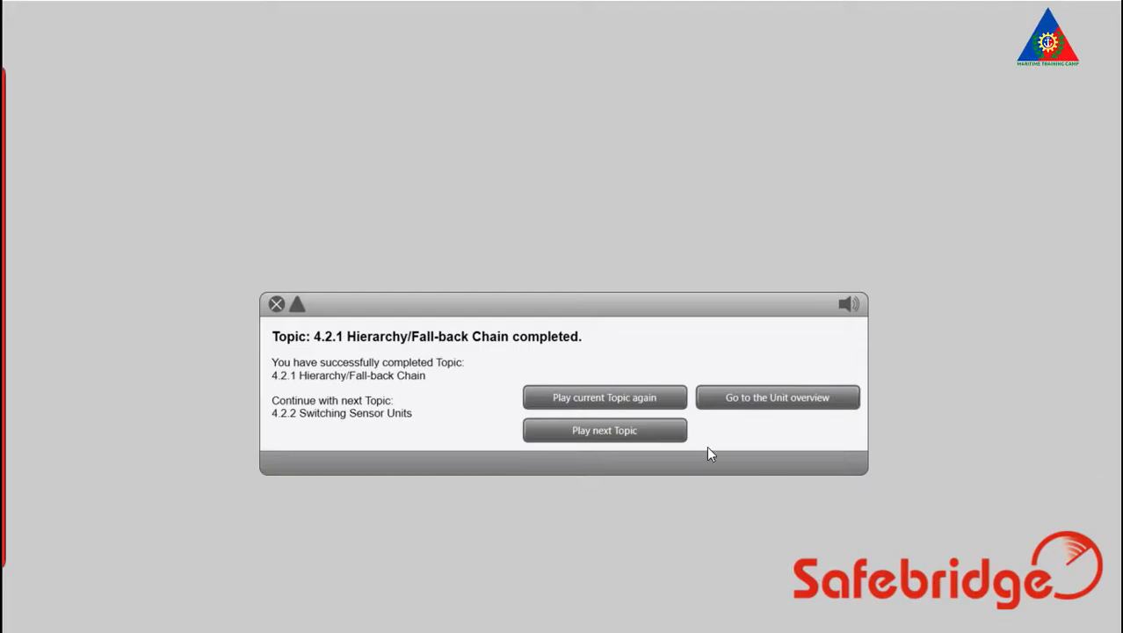
# - Advance to 4.2.2 Switching Sensor Units and start the lesson on the Config Units page
pyautogui.click(647, 435)
pyautogui.click(687, 391)
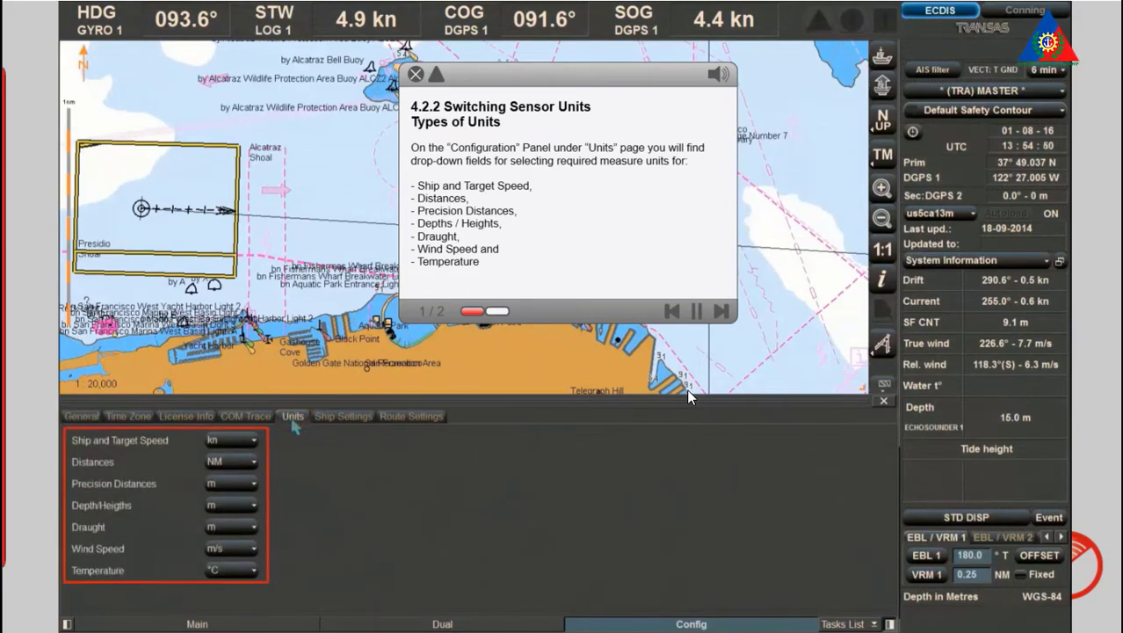
# - Turn up the volume and park the collapsed lesson message aside while the Config > Units temperature demo runs
pyautogui.press('XF86AudioRaiseVolume')
pyautogui.press('XF86AudioRaiseVolume')
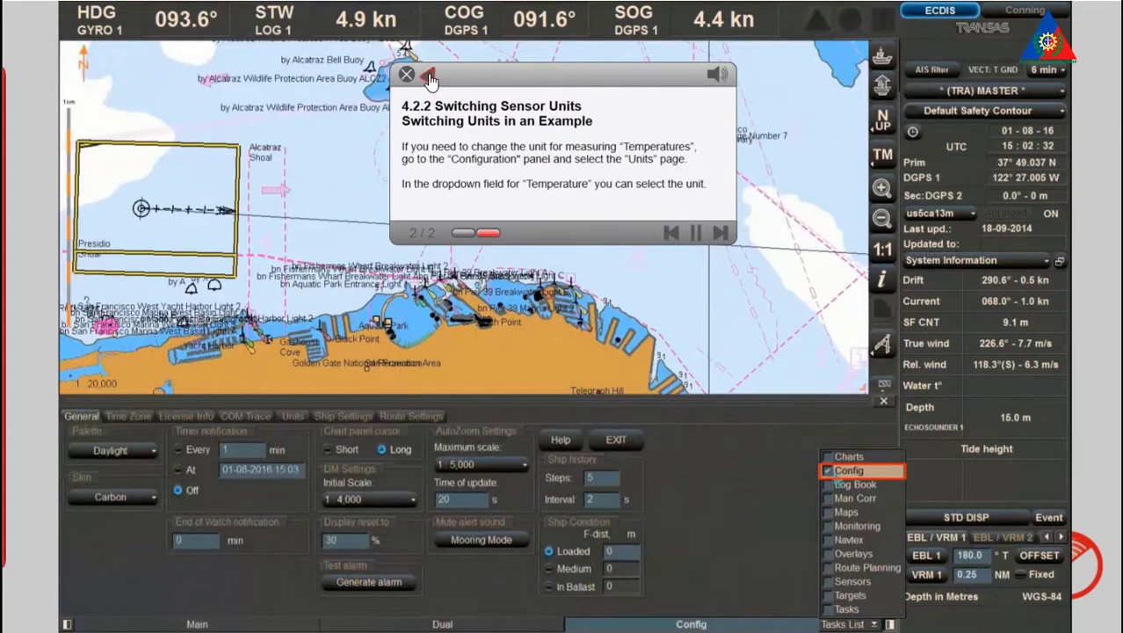
pyautogui.click(429, 78)
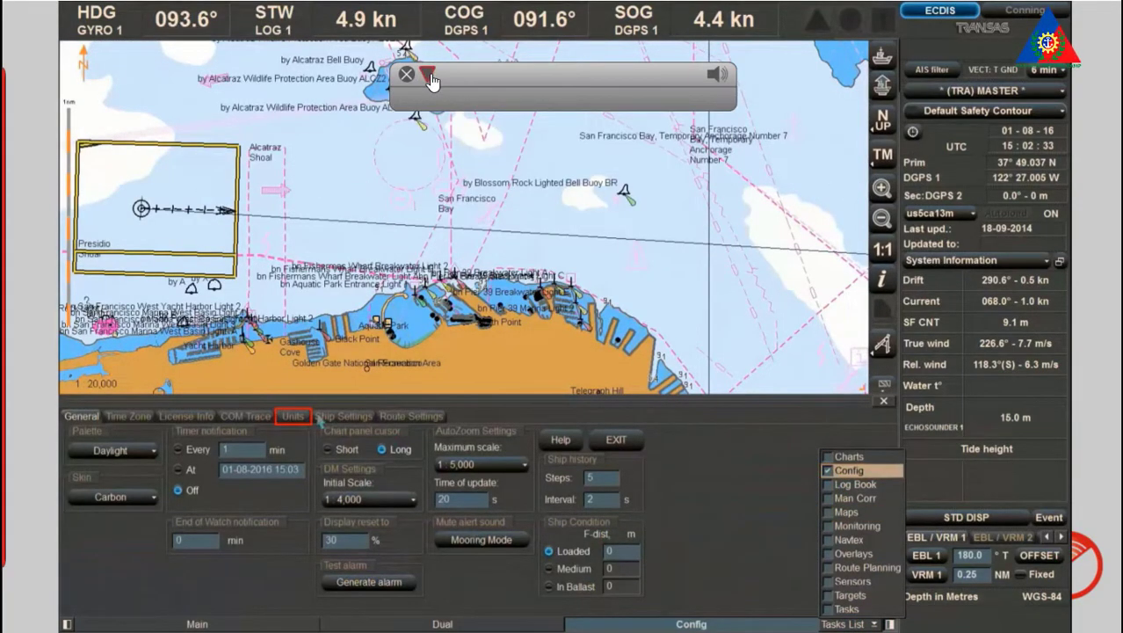
pyautogui.moveTo(461, 74); pyautogui.dragTo(1114, 472)
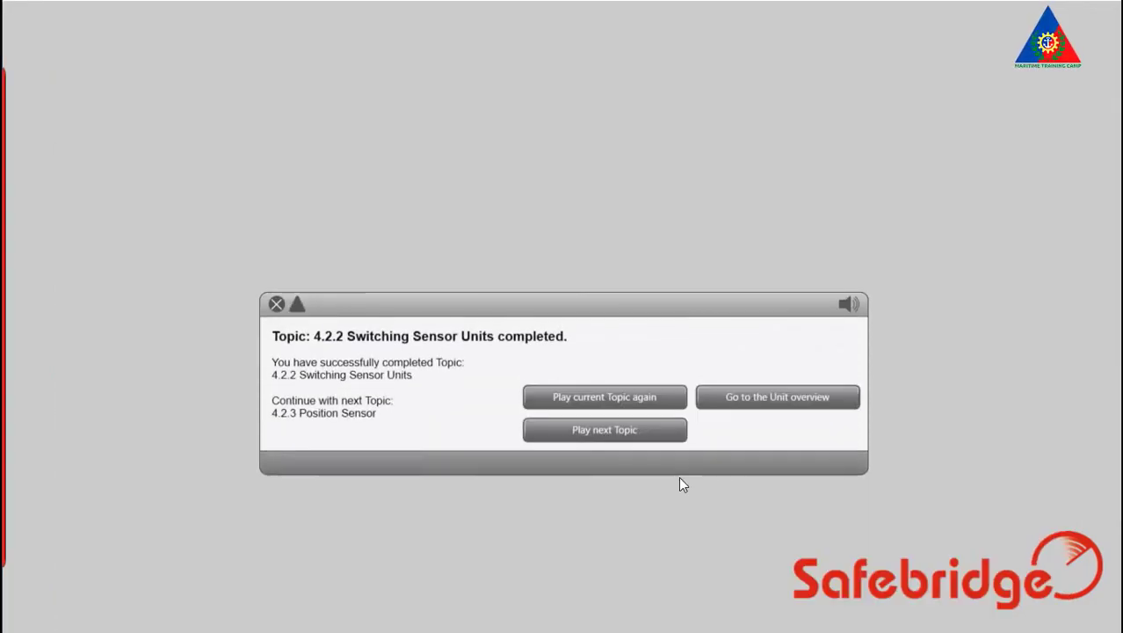
# - Start lesson 4.2.3 Position Sensor and move its collapsed message box off the San Francisco chart
pyautogui.click(659, 438)
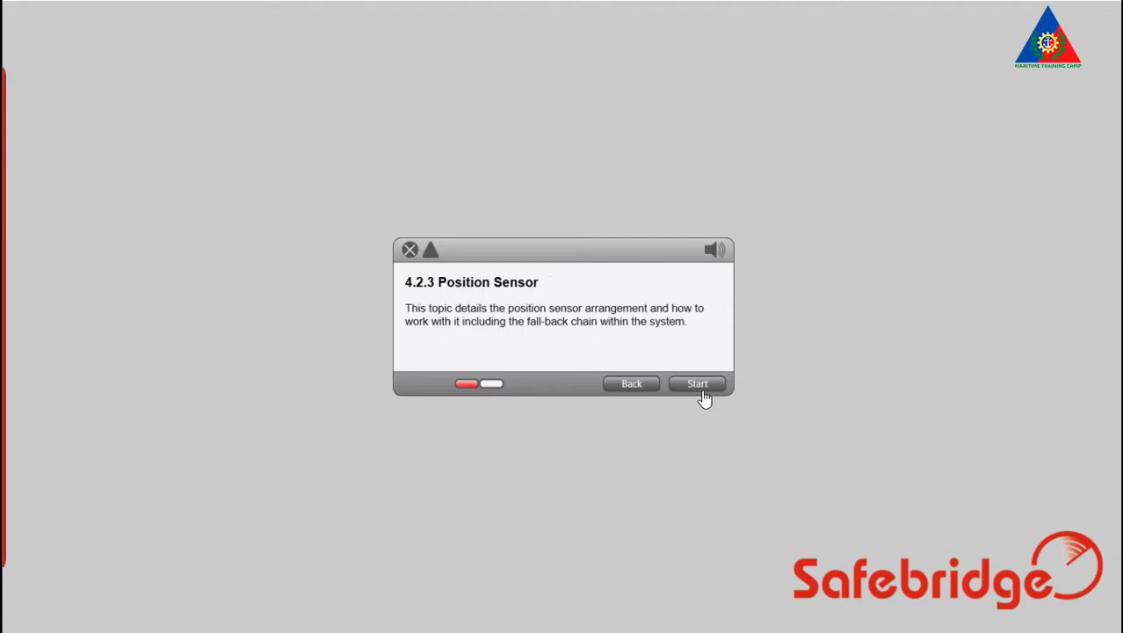
pyautogui.click(699, 390)
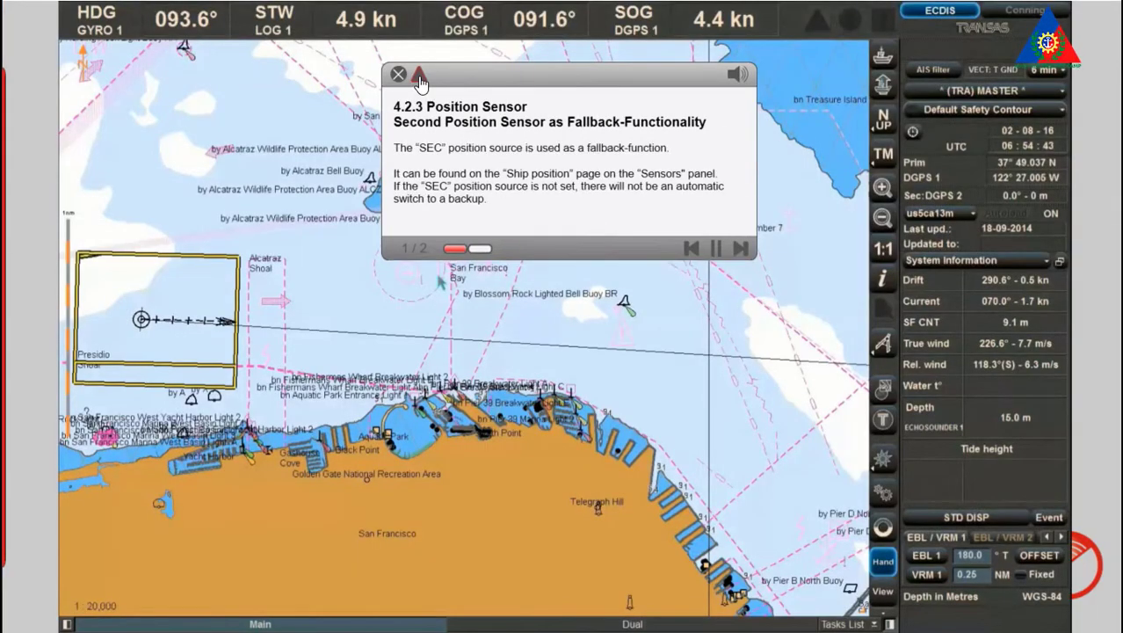
pyautogui.click(420, 77)
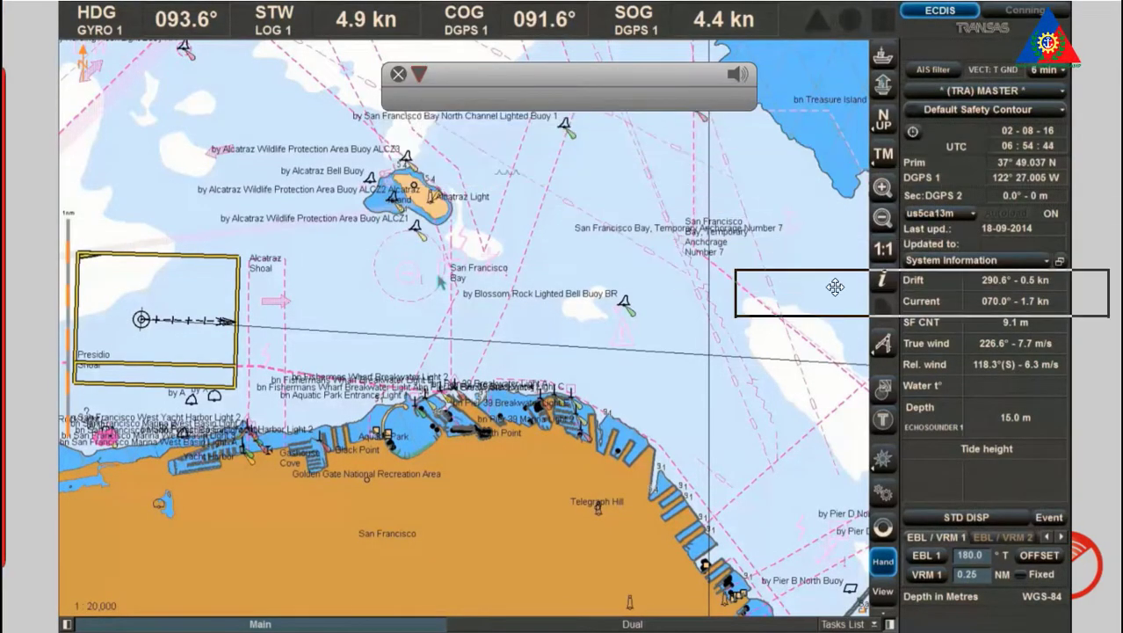
pyautogui.moveTo(995, 453); pyautogui.dragTo(1113, 467)
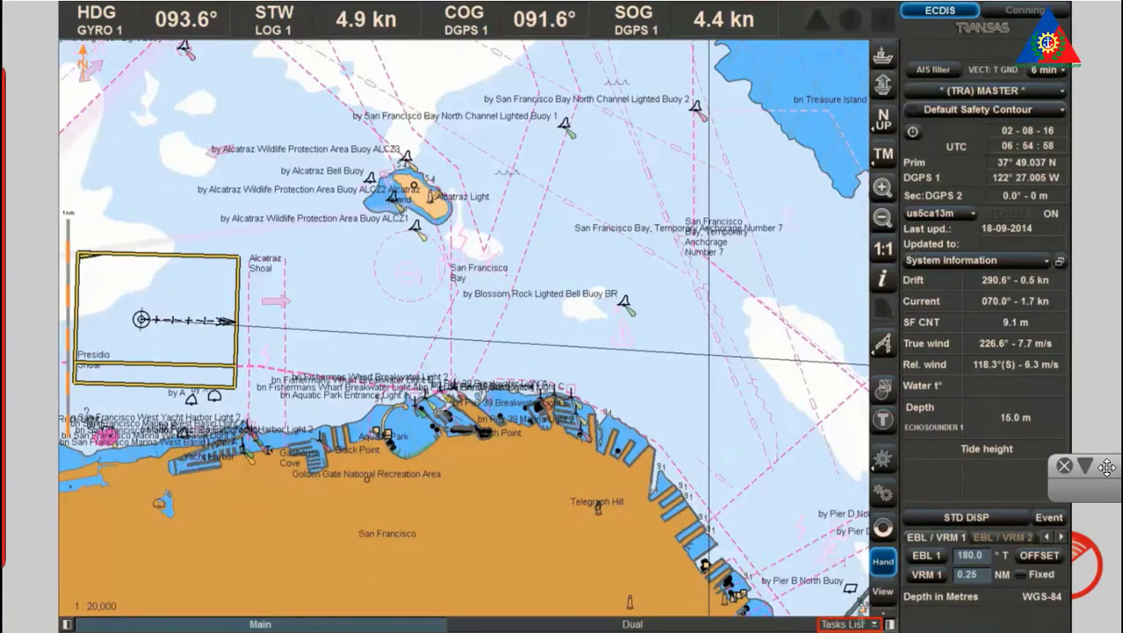
# - In the Sensors panel, deselect DGPS 2 as secondary position source, then expand the lesson to page 2/2
pyautogui.click(875, 624)
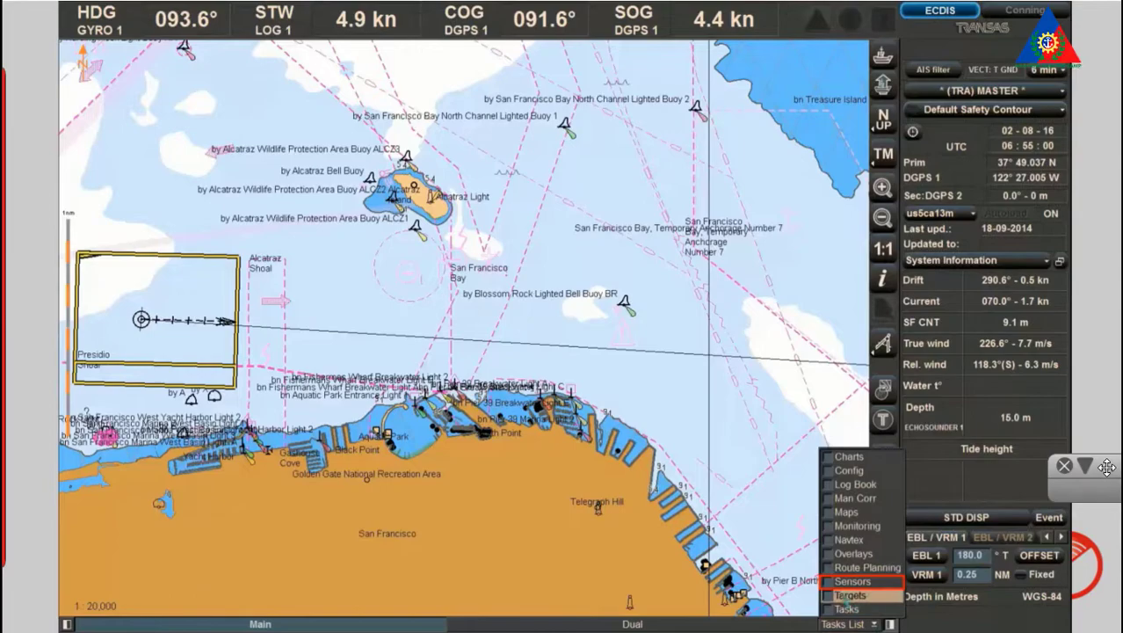
pyautogui.click(852, 582)
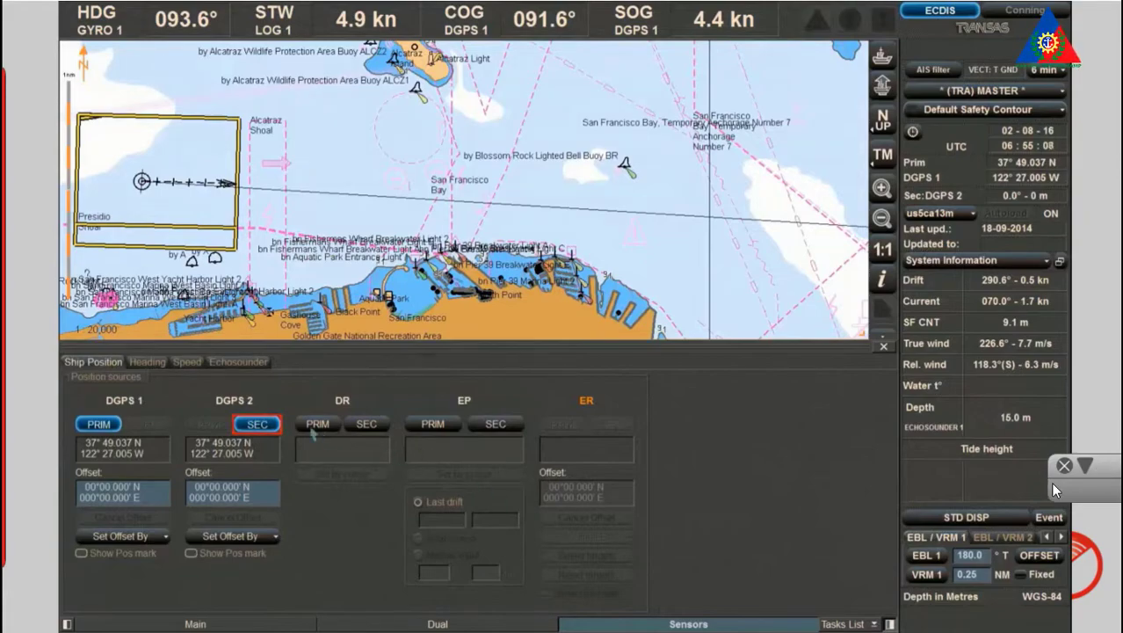
pyautogui.click(264, 426)
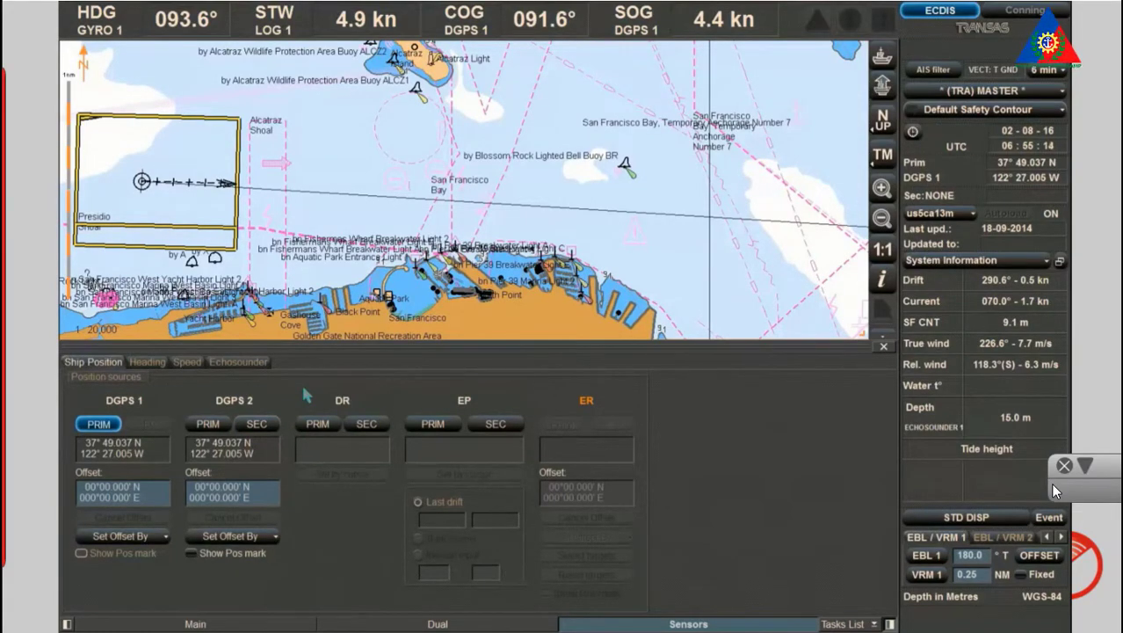
pyautogui.click(1053, 490)
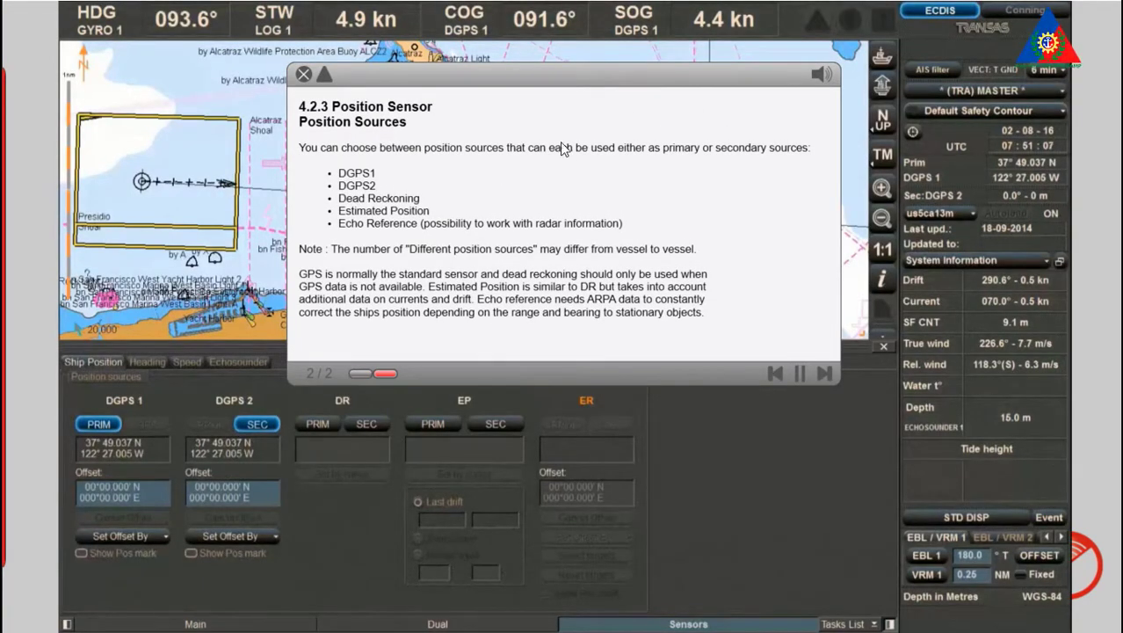
# - Collapse the lesson message and drag it to the right panel so the demo runs through
pyautogui.click(325, 77)
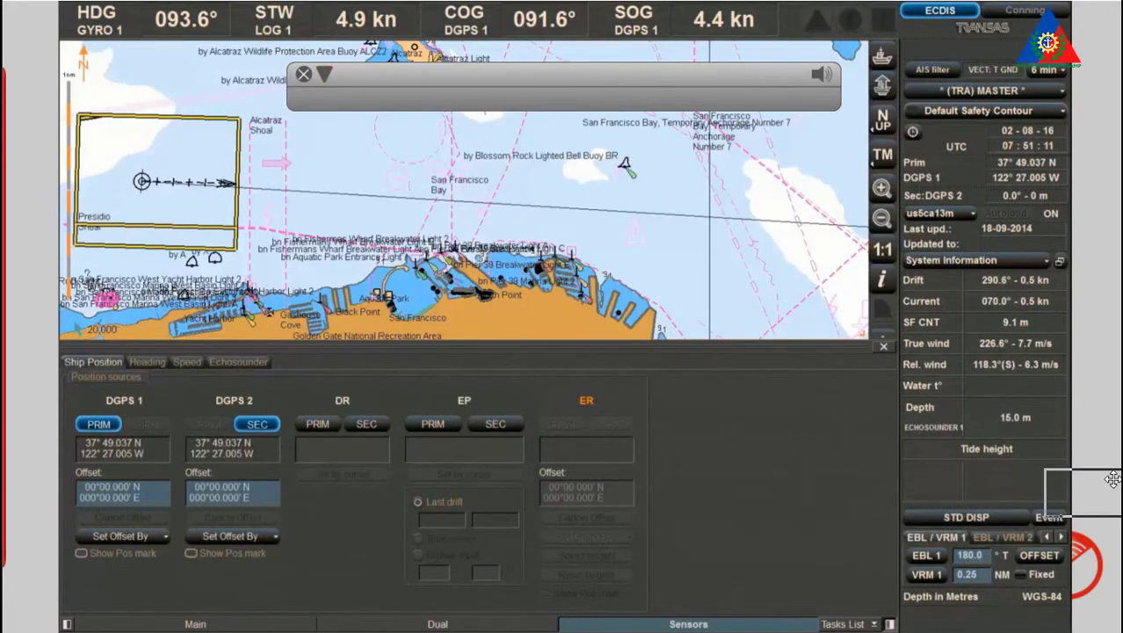
pyautogui.moveTo(330, 61)
pyautogui.mouseDown()
pyautogui.moveTo(579, 163)
pyautogui.moveTo(1002, 505)
pyautogui.moveTo(1039, 475)
pyautogui.mouseUp()
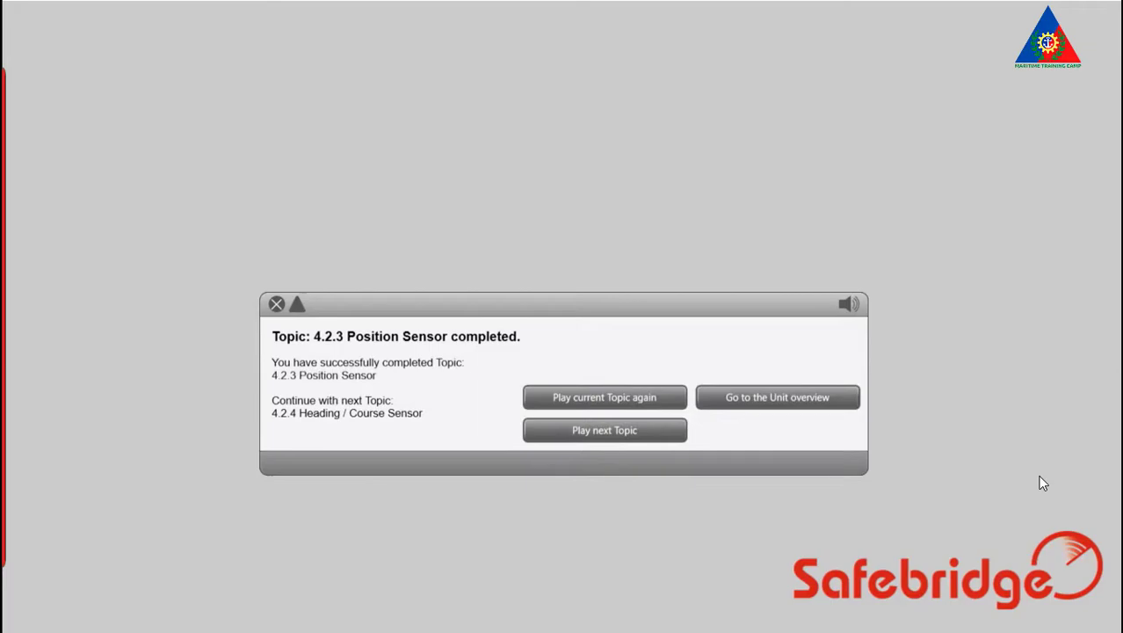
# - Start lesson 4.2.4 Heading / Course Sensor, move the lesson bar aside, and show the Heading sources page
pyautogui.click(603, 435)
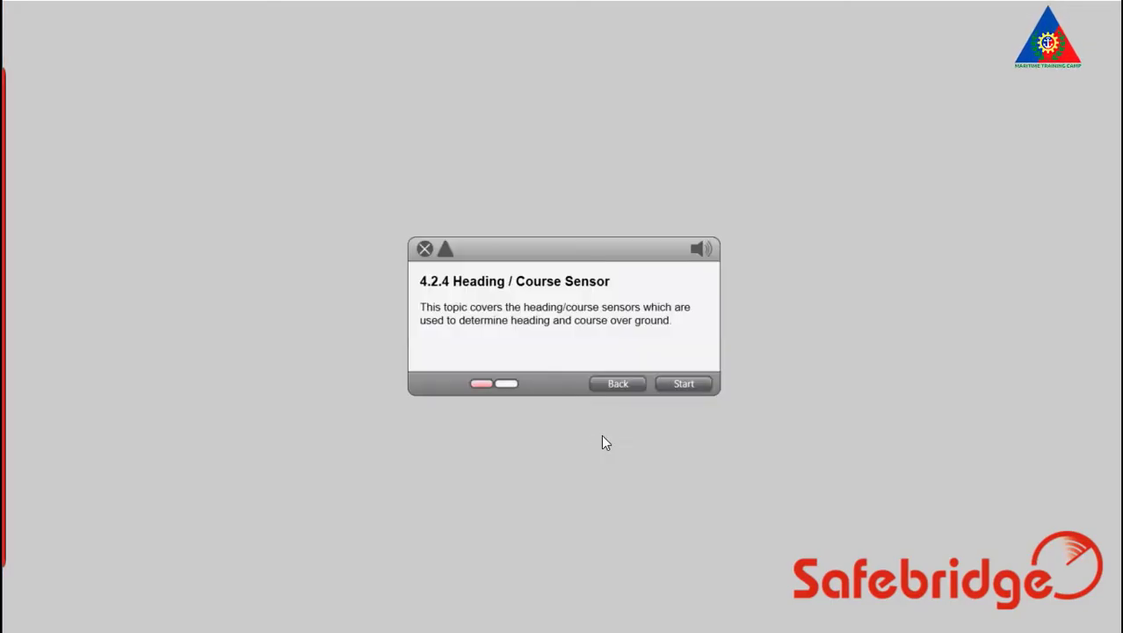
pyautogui.click(694, 388)
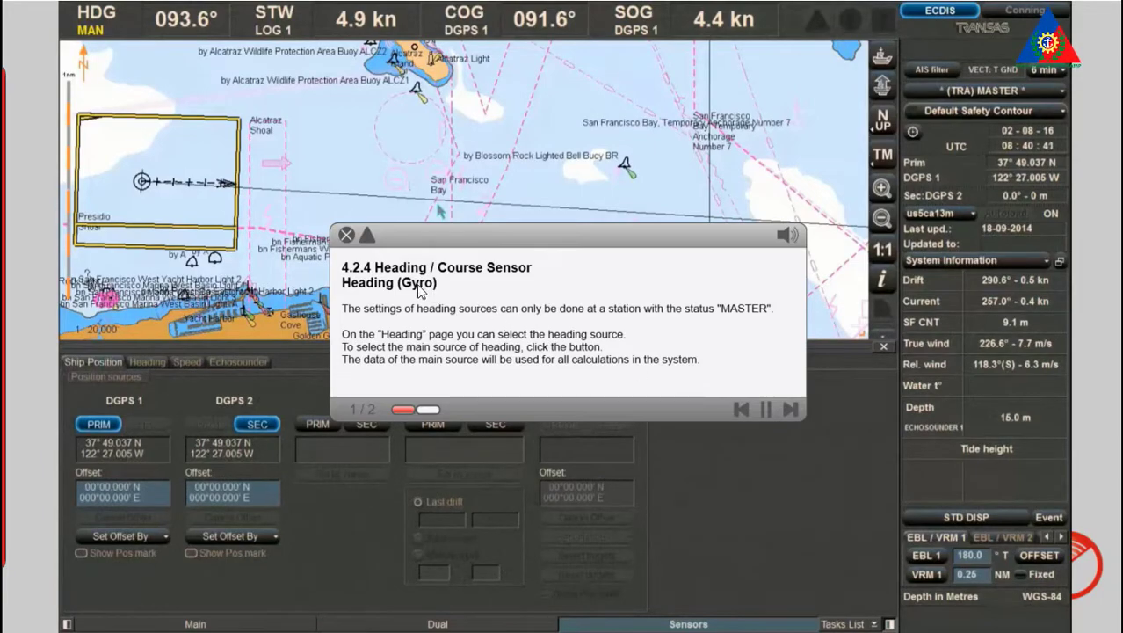
pyautogui.click(369, 235)
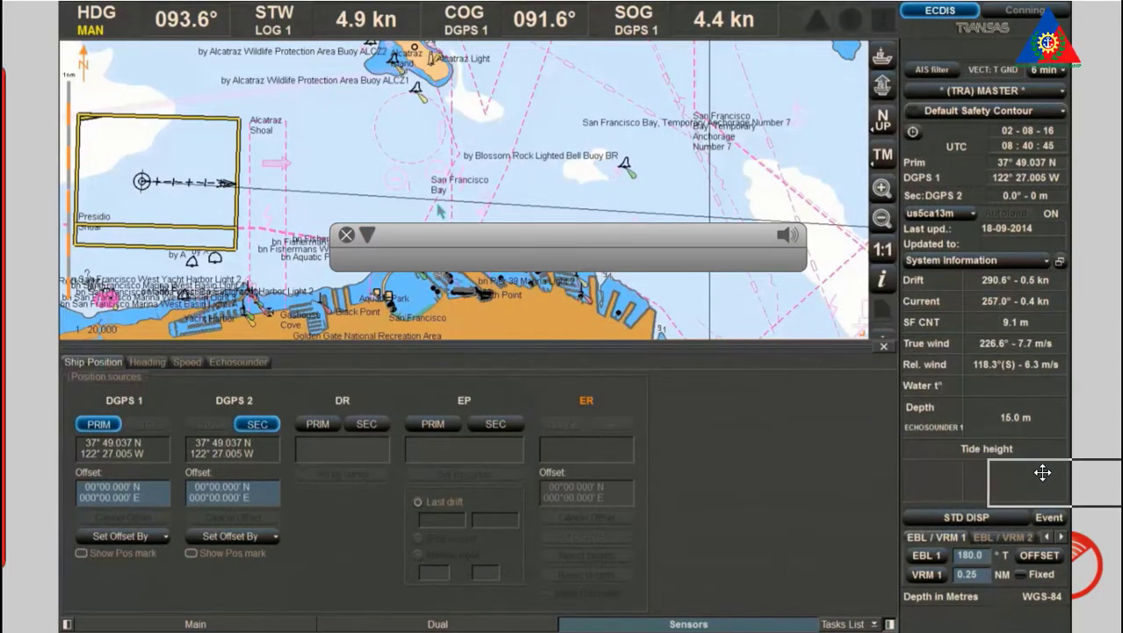
pyautogui.moveTo(1042, 471); pyautogui.dragTo(1042, 472)
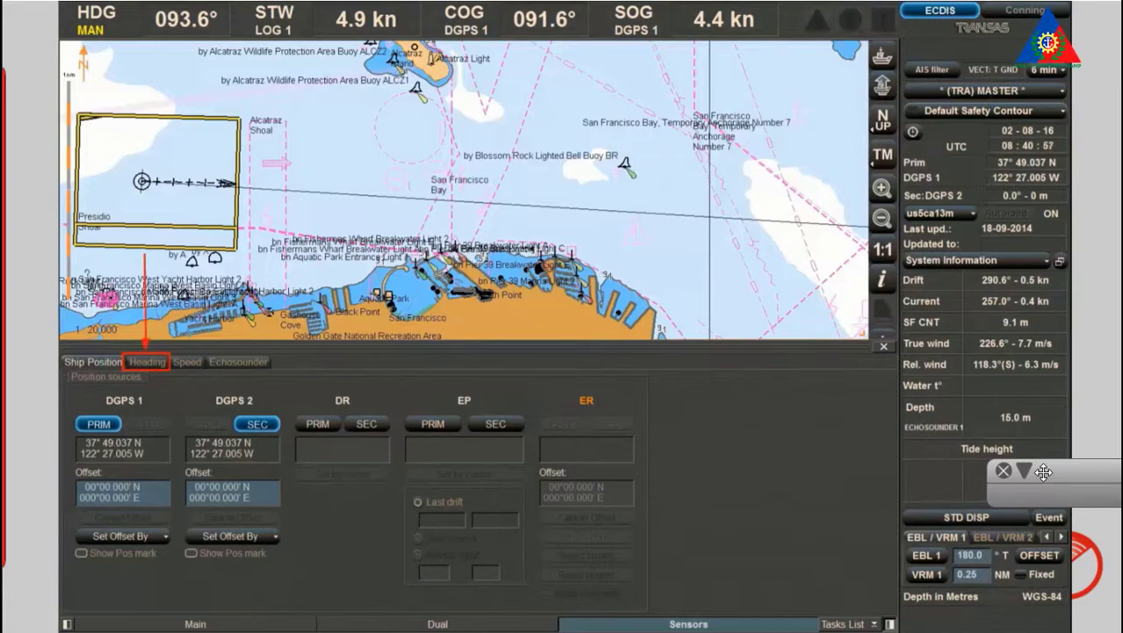
pyautogui.click(143, 363)
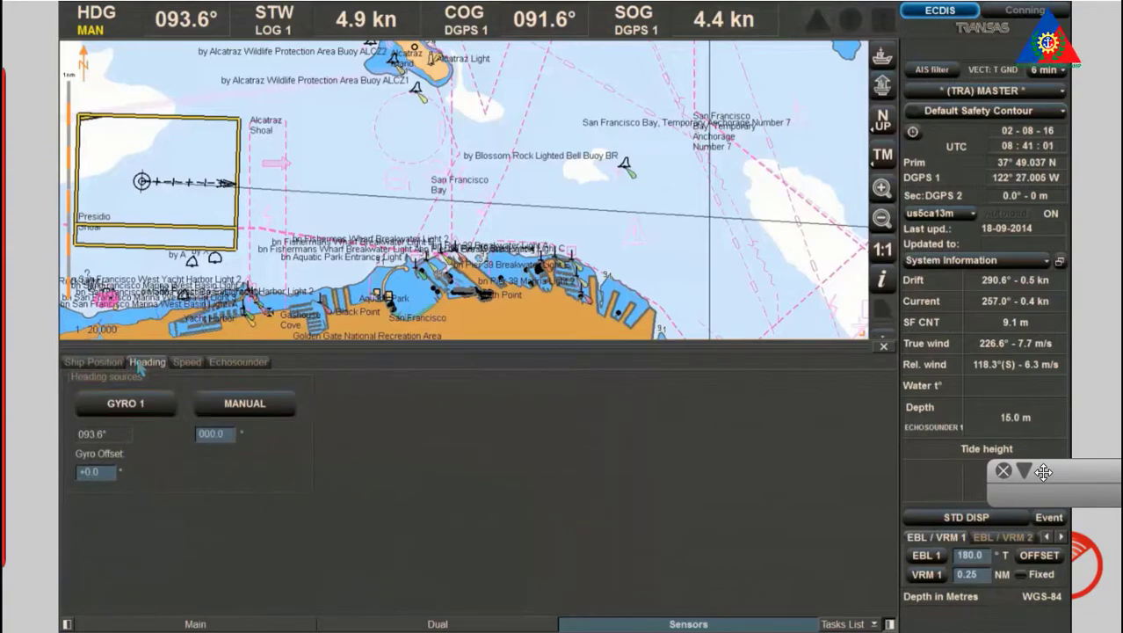
# - Select GYRO 1 as the heading source and apply a +5.0° gyro offset
pyautogui.click(132, 406)
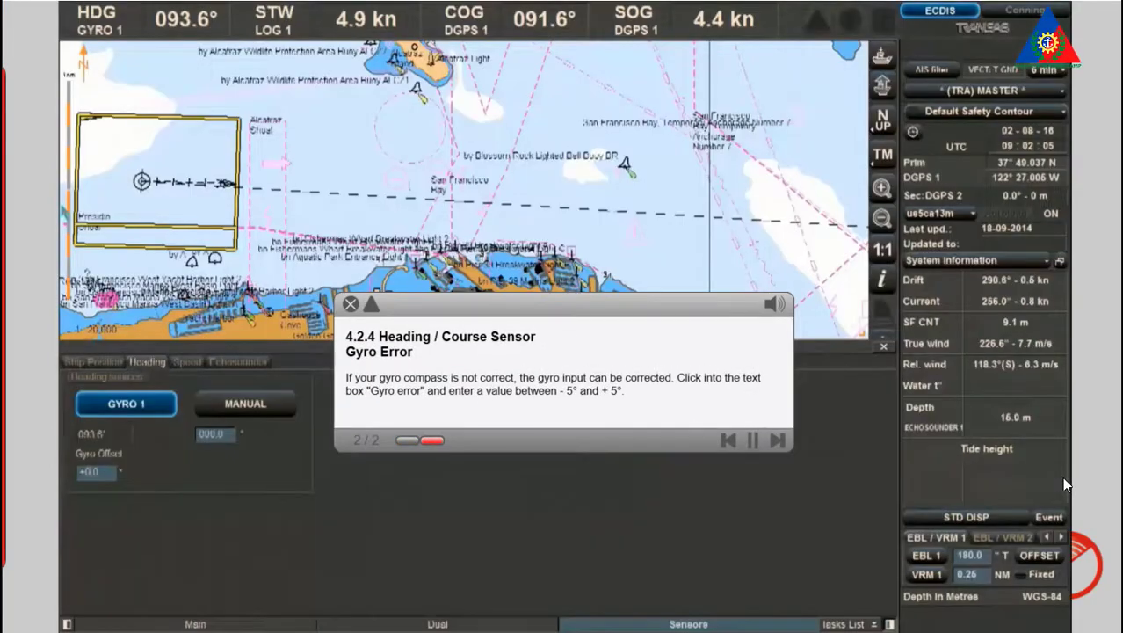
pyautogui.click(371, 304)
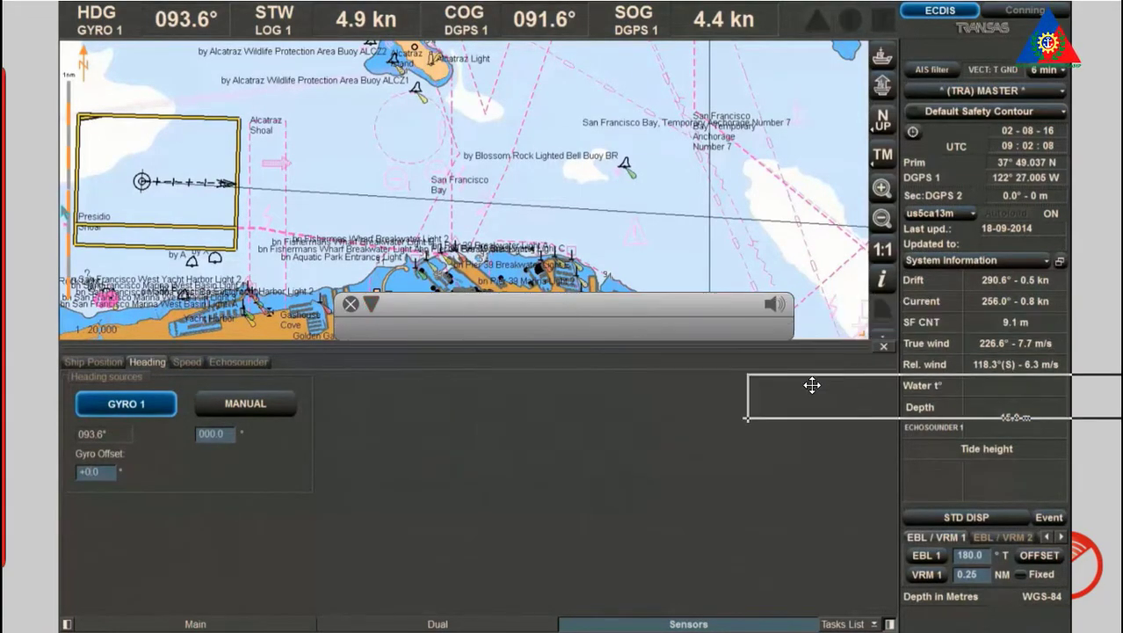
pyautogui.moveTo(399, 306); pyautogui.dragTo(1040, 470)
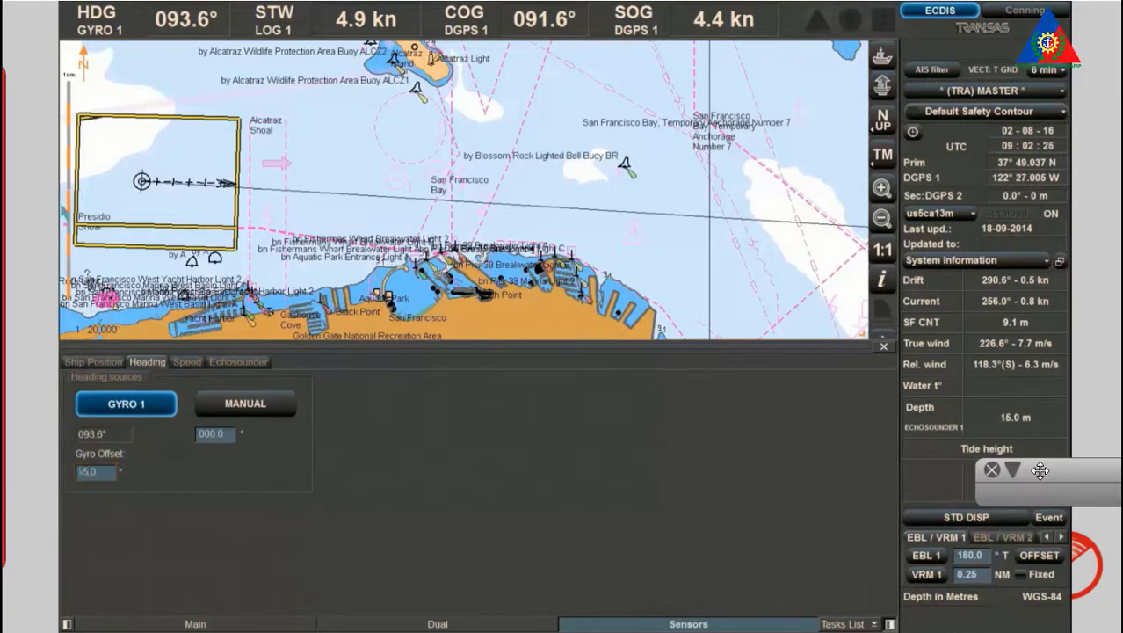
pyautogui.press('Return')
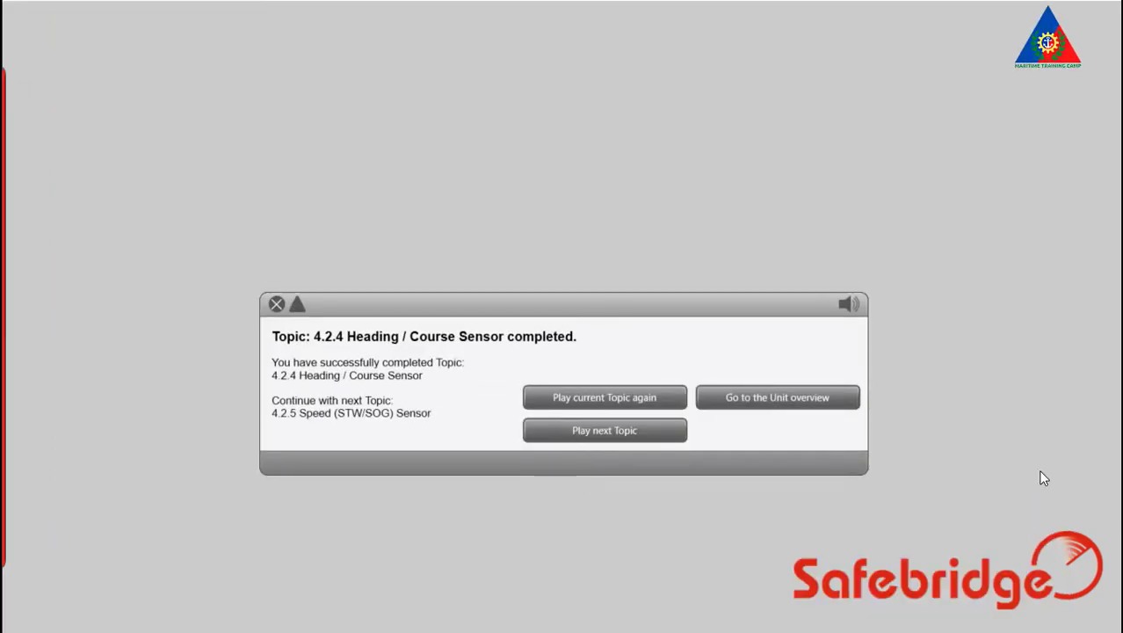
# - Continue to topic 4.2.5 Speed (STW/SOG) Sensor and start it from the intro dialog
pyautogui.click(649, 429)
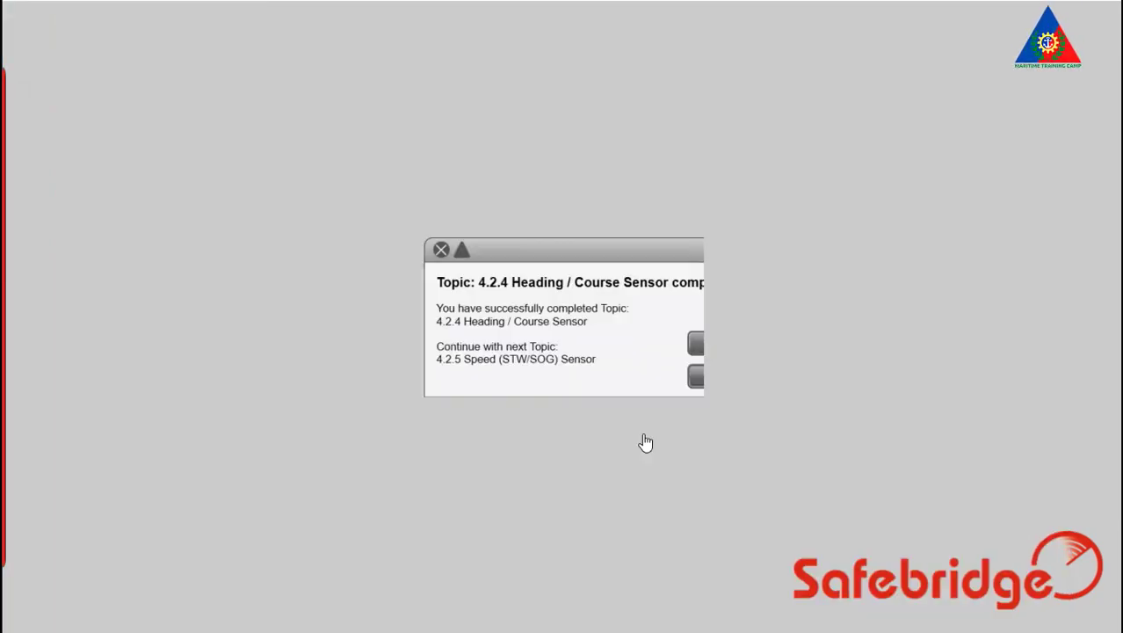
pyautogui.click(666, 385)
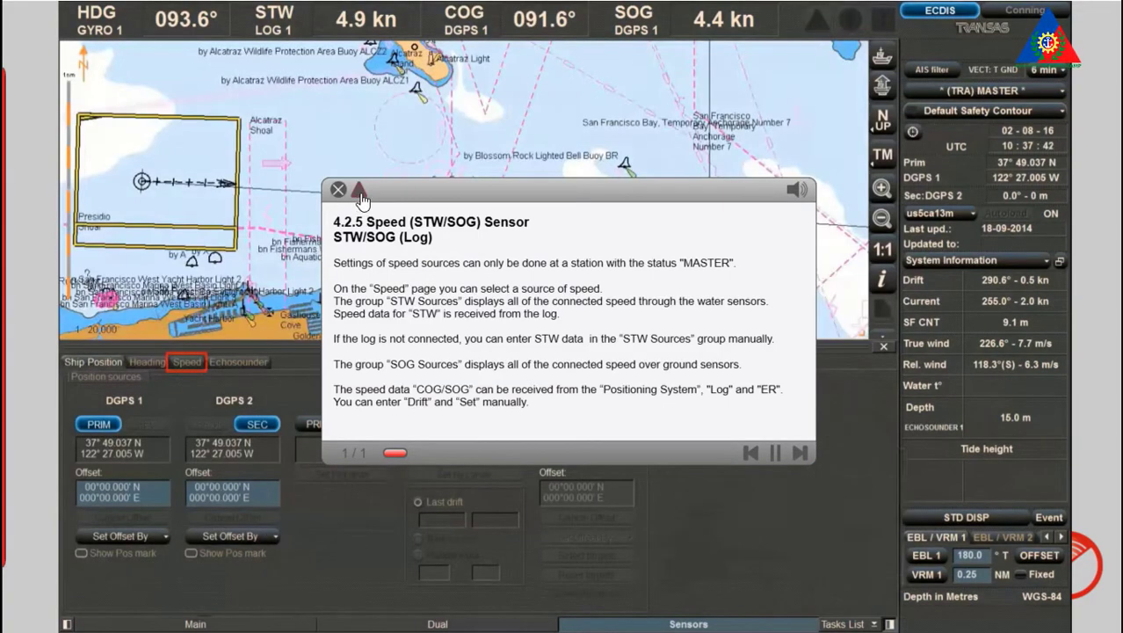
# - Collapse the lesson panel, open the Speed page listing STW and SOG sources, and move the panel aside
pyautogui.click(359, 191)
pyautogui.click(186, 361)
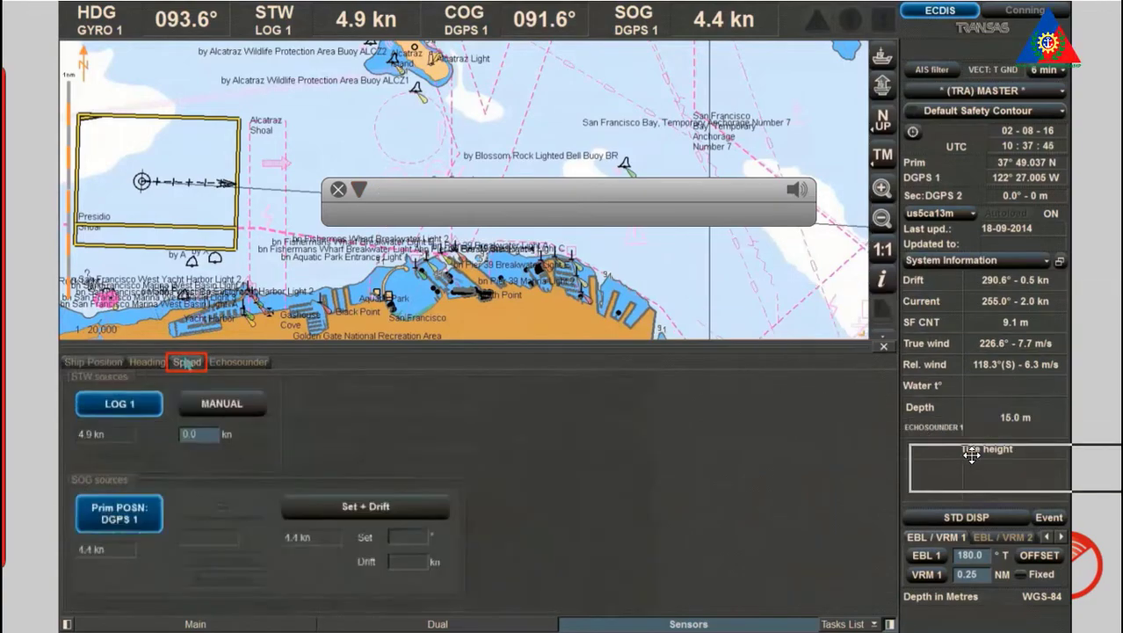
pyautogui.moveTo(1040, 472); pyautogui.dragTo(1040, 472)
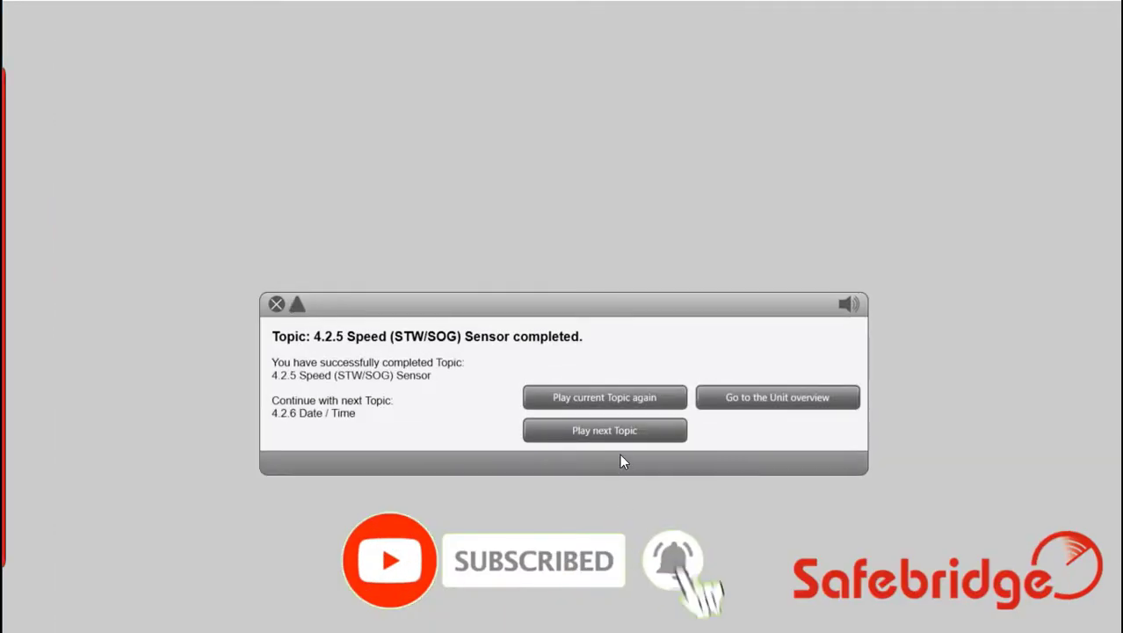
# - Continue to topic 4.2.6 Date / Time and start it at step 1/4
pyautogui.click(604, 433)
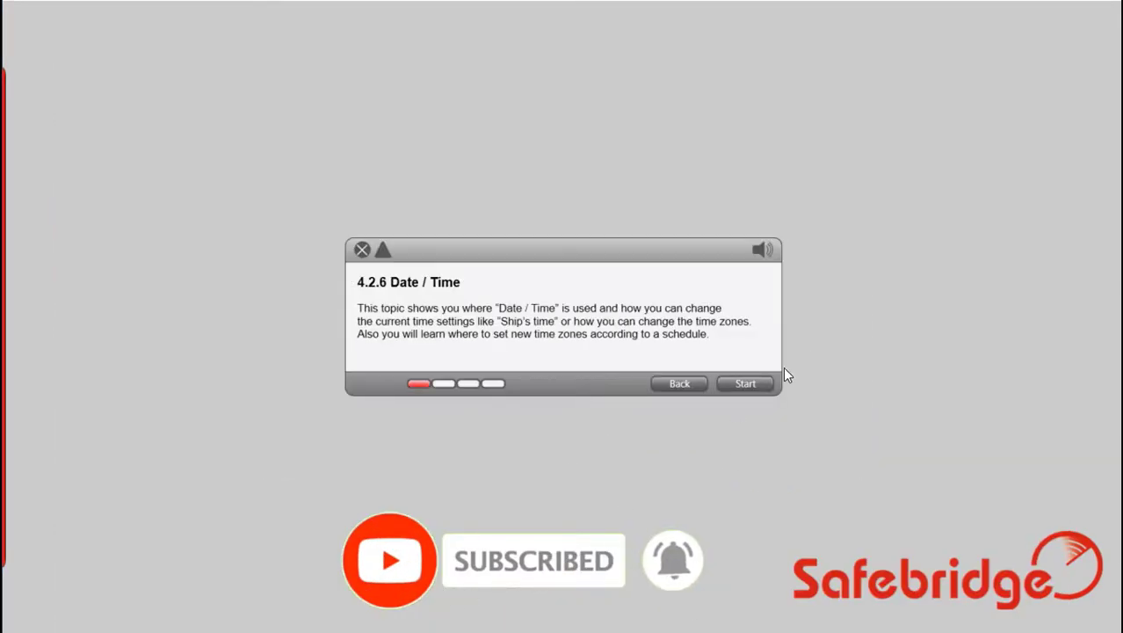
pyautogui.click(745, 384)
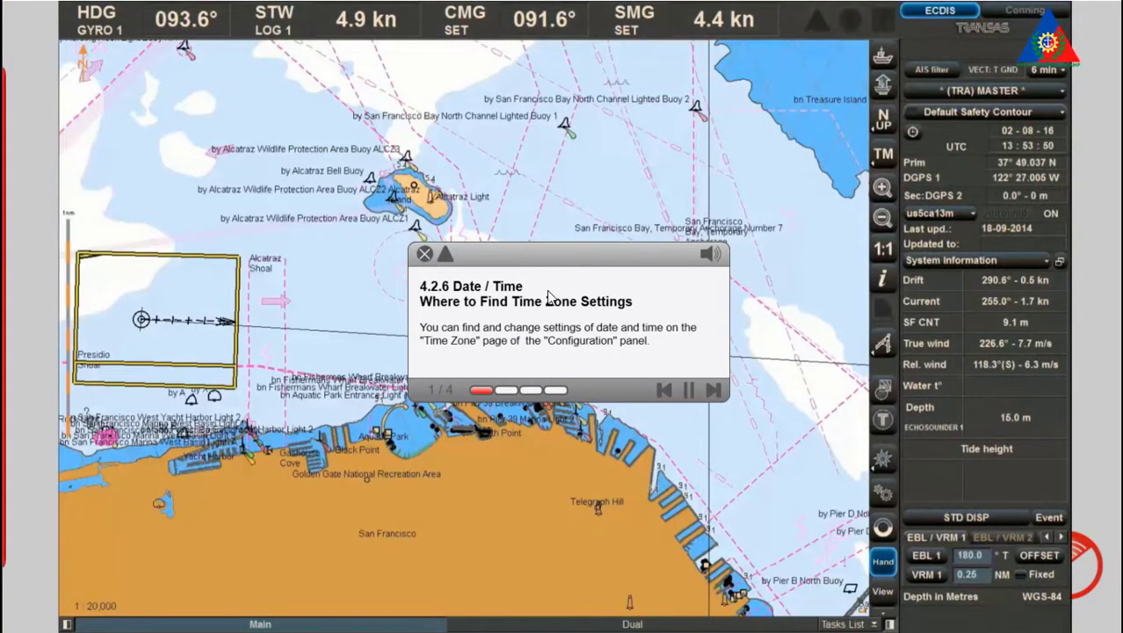
# - Move the collapsed lesson panel aside and open Config from the Tasks List, showing its General page
pyautogui.click(445, 258)
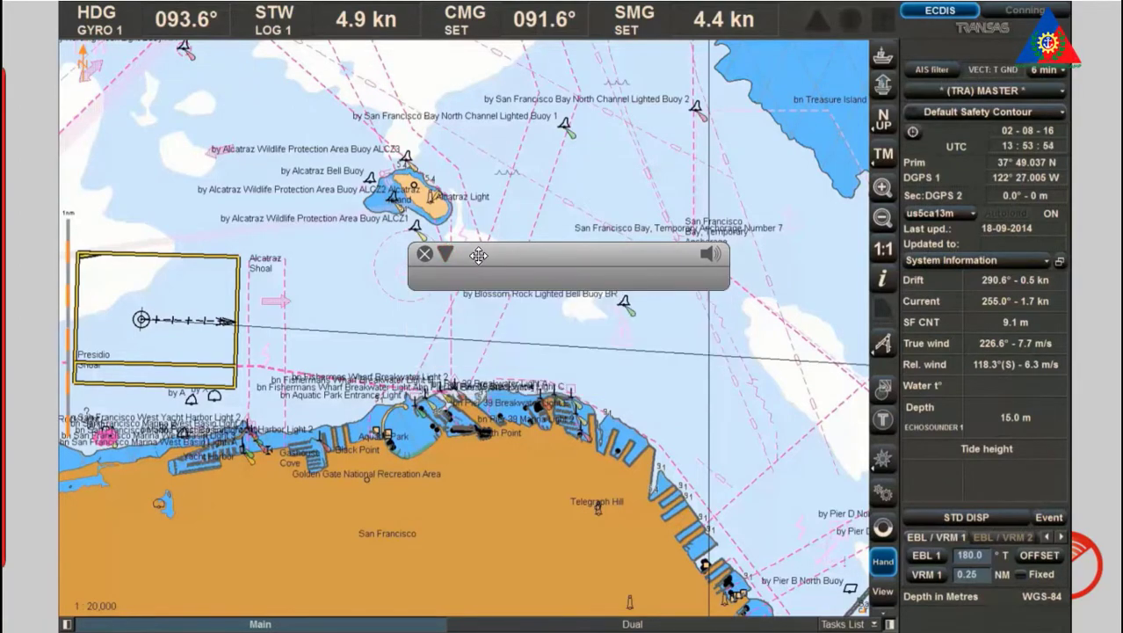
pyautogui.moveTo(980, 392); pyautogui.dragTo(1020, 466)
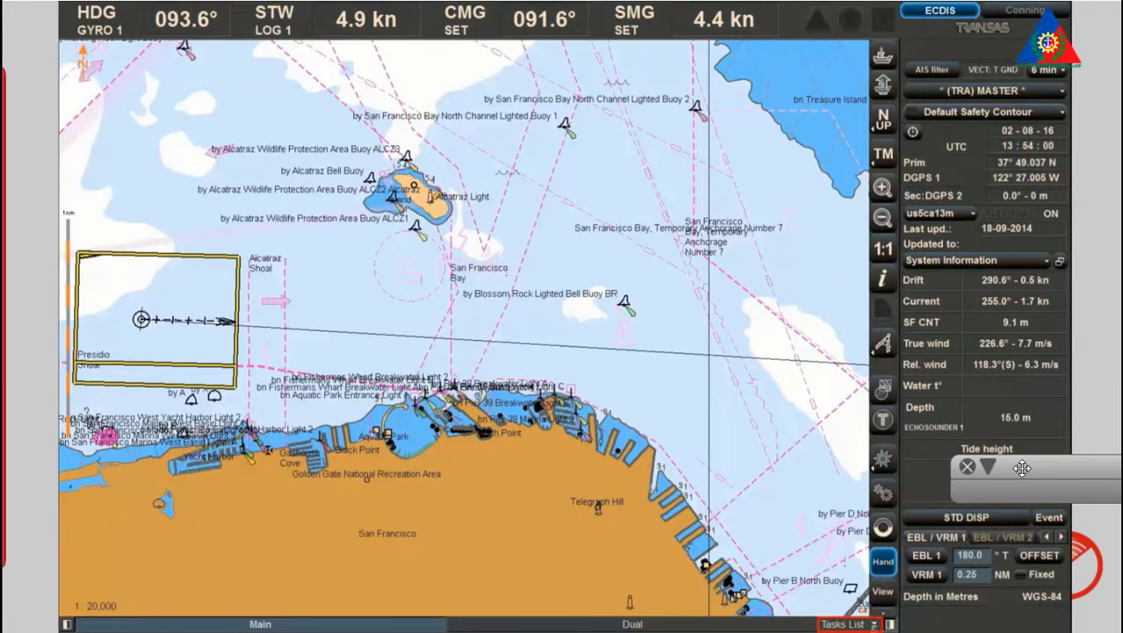
pyautogui.click(870, 624)
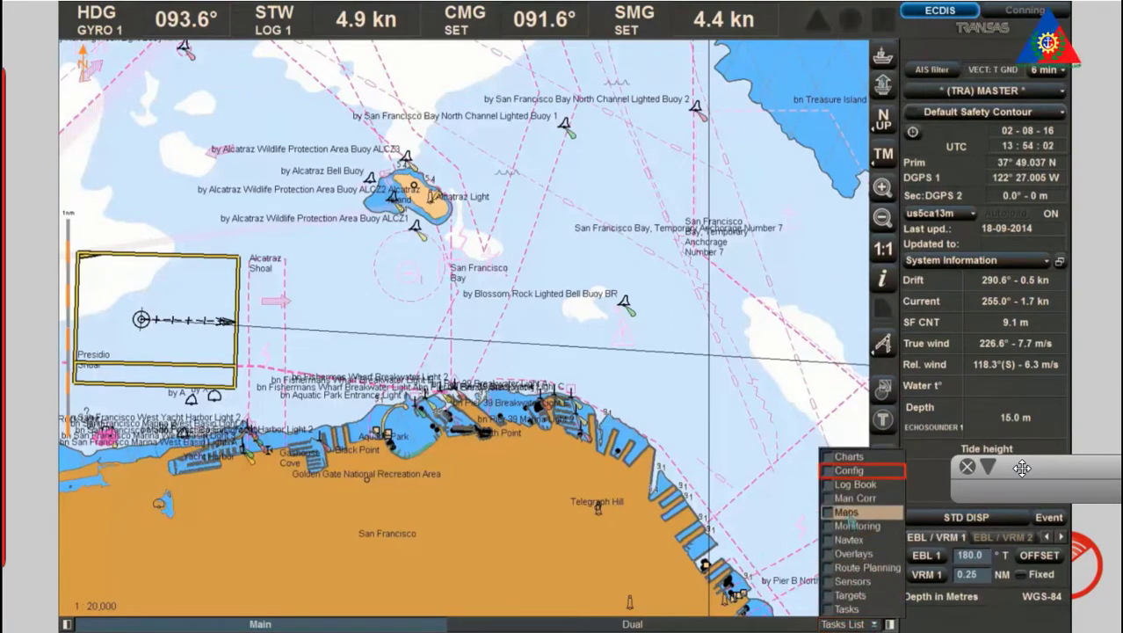
pyautogui.click(849, 471)
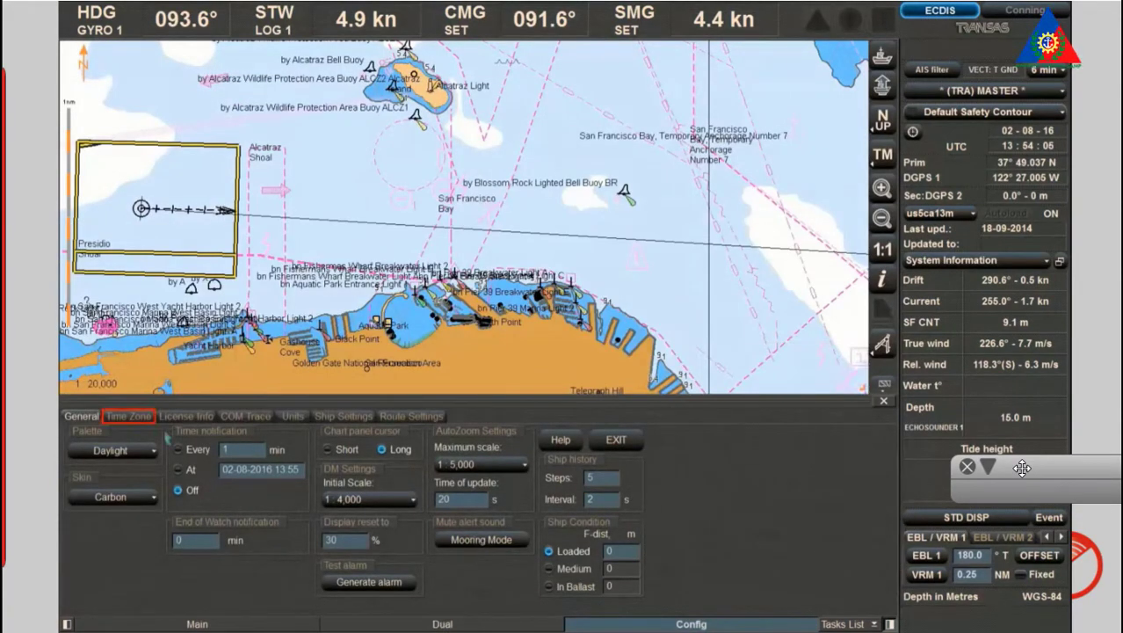
# - On the Time Zone settings, set the ship's time zone to 01:00 E
pyautogui.click(127, 416)
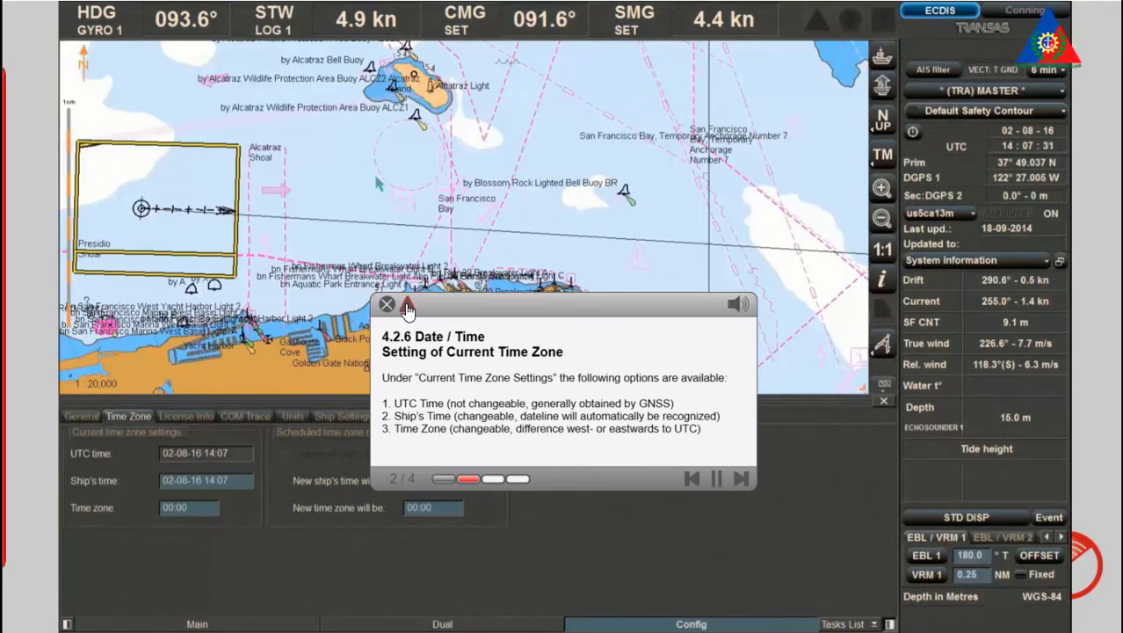
pyautogui.click(407, 305)
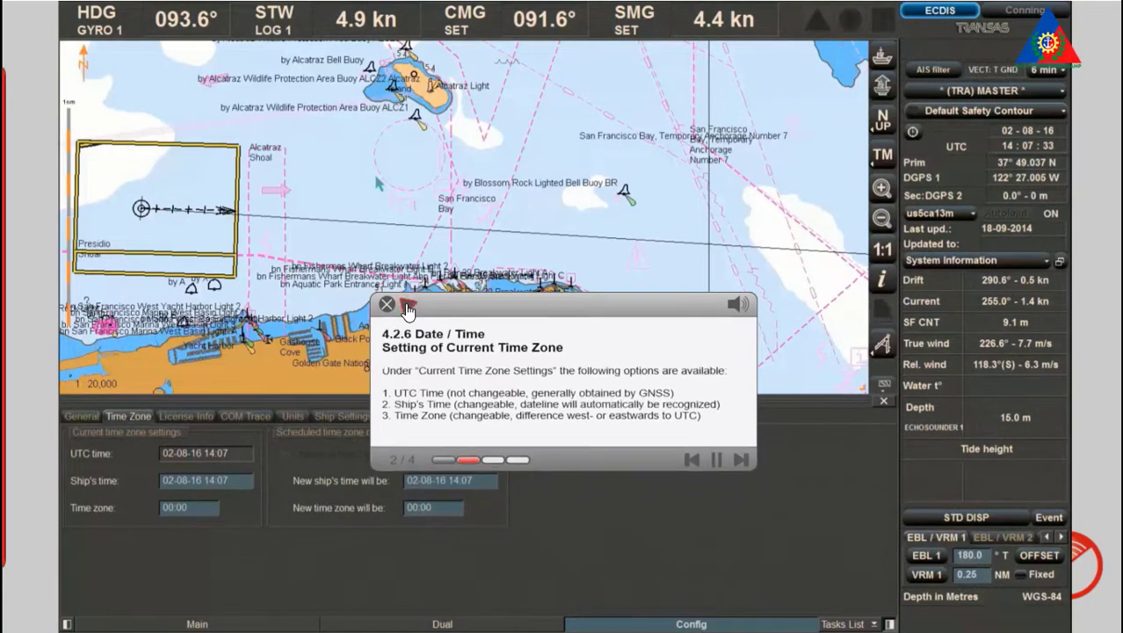
pyautogui.moveTo(916, 464); pyautogui.dragTo(993, 469)
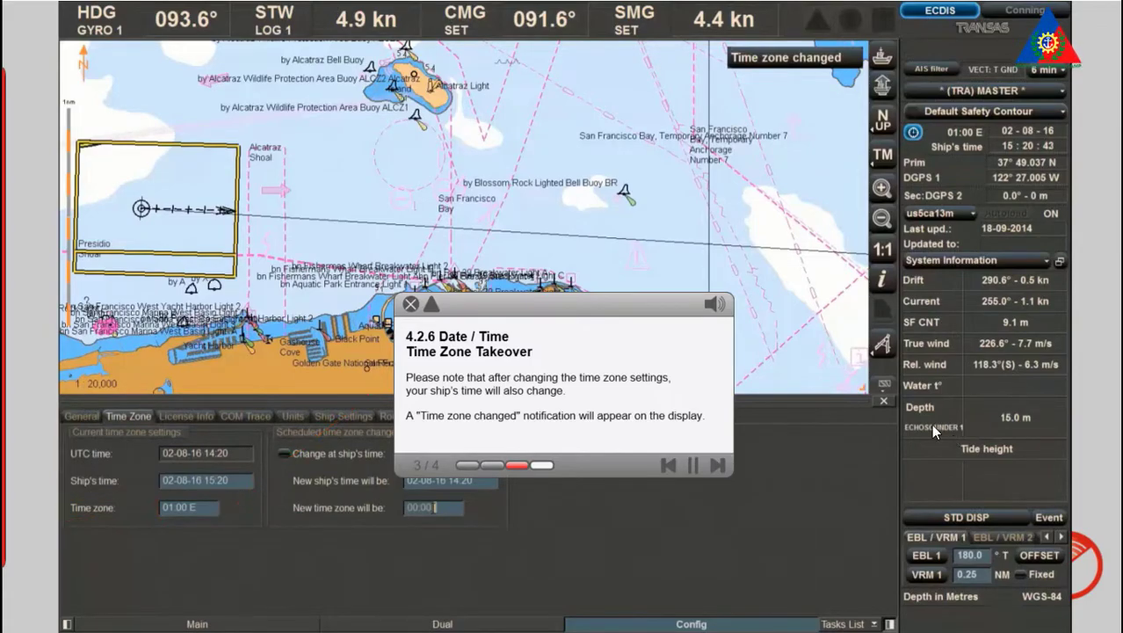
# - Enable a scheduled change to zone 12:00 E at ship's time 02-08-16 17:30
pyautogui.click(430, 305)
pyautogui.moveTo(882, 394); pyautogui.dragTo(1034, 467)
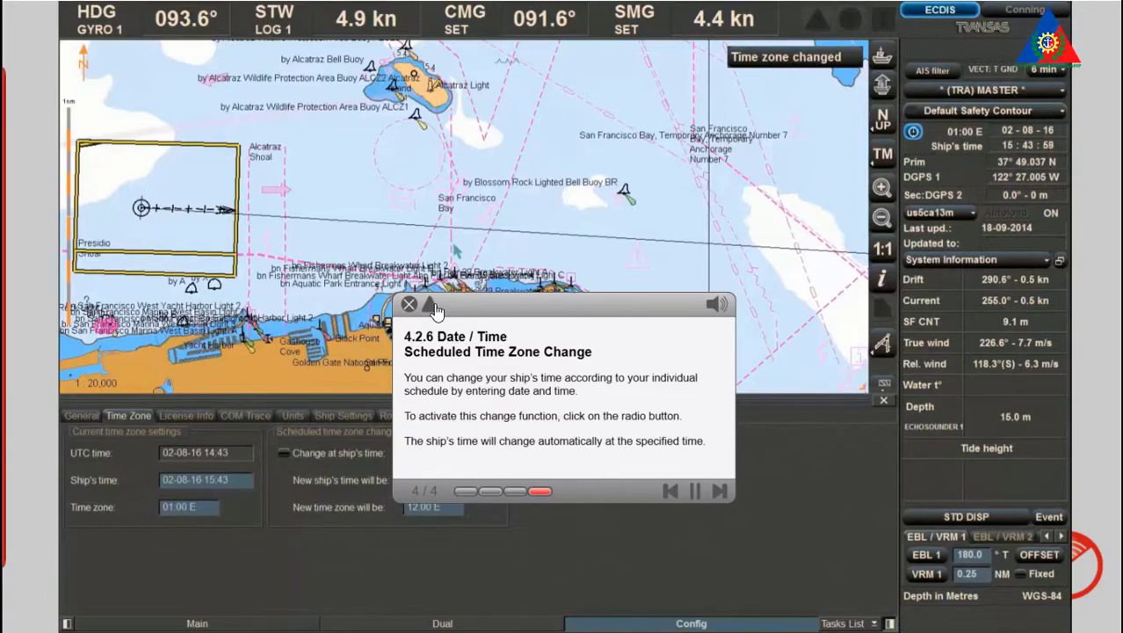
pyautogui.moveTo(446, 304); pyautogui.dragTo(1015, 465)
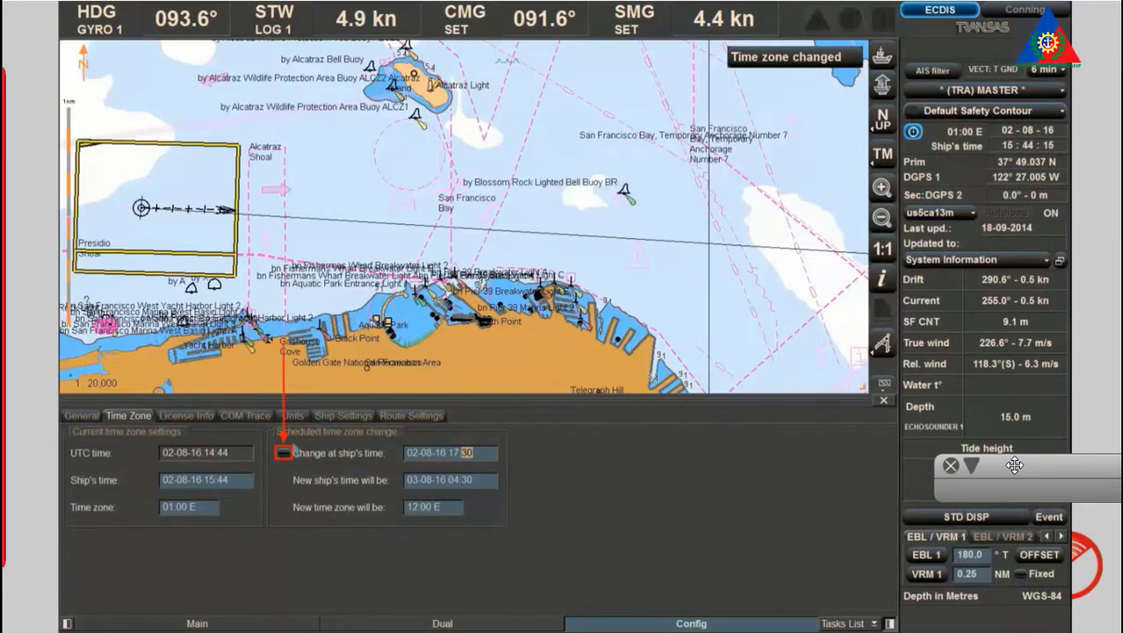
pyautogui.click(283, 454)
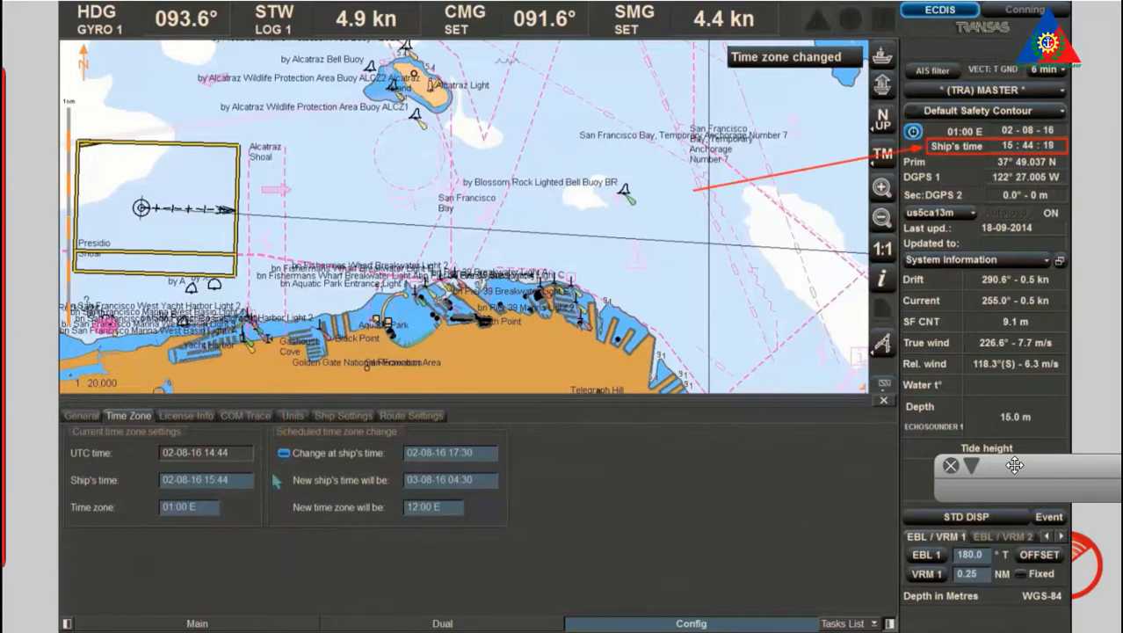